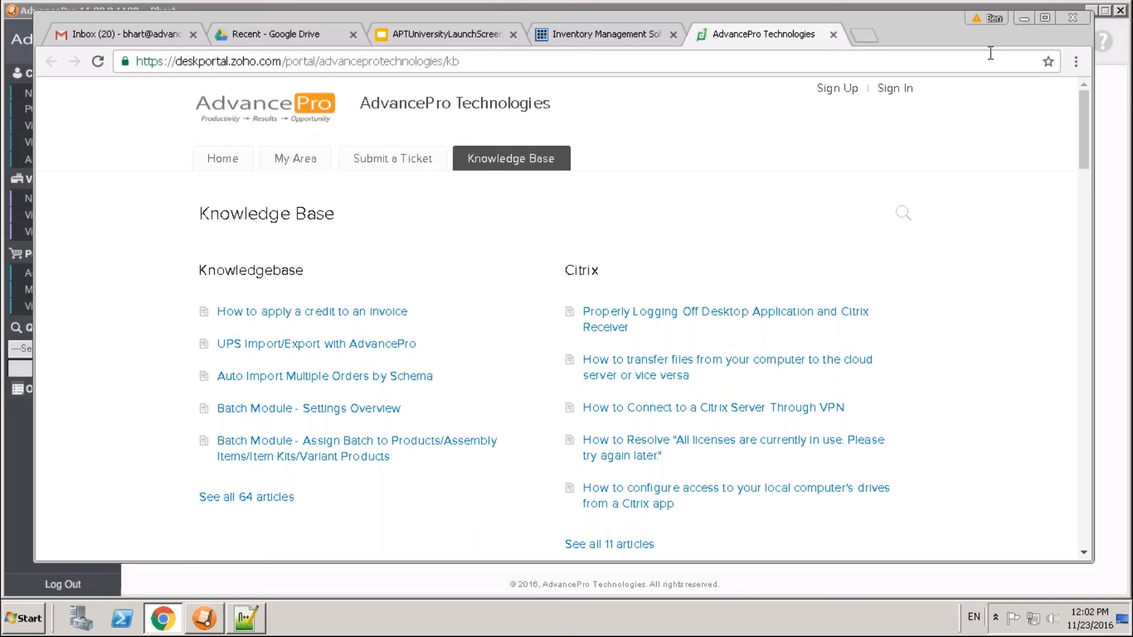
# Switch from the browser to AdvancePro and open the product export in the Excel import/export utilities
pyautogui.click(1023, 18)
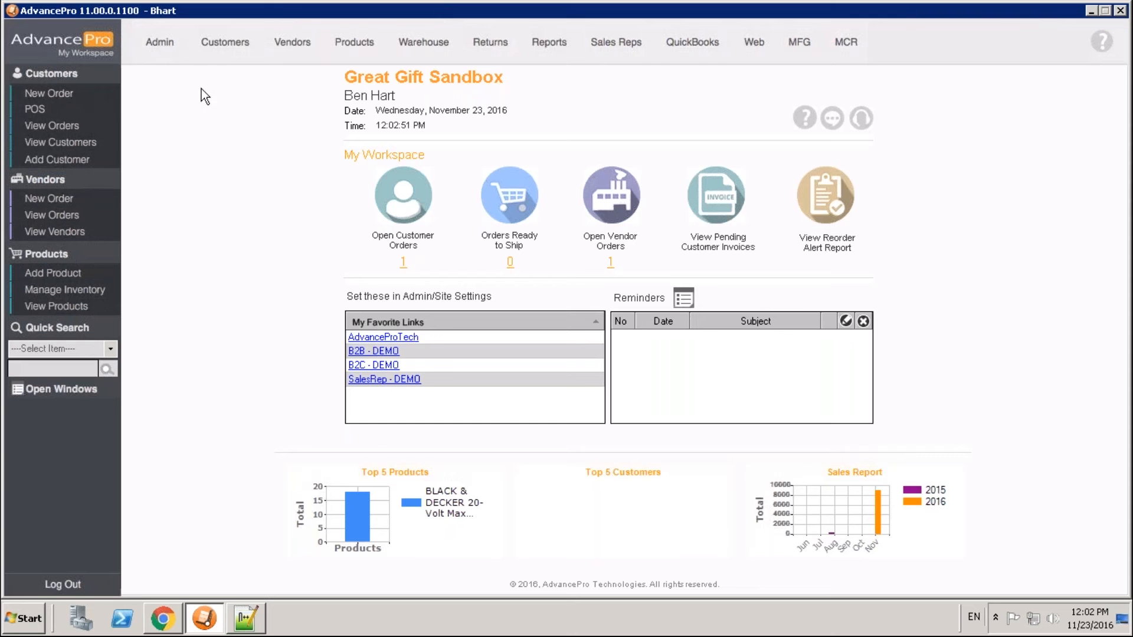
pyautogui.click(164, 44)
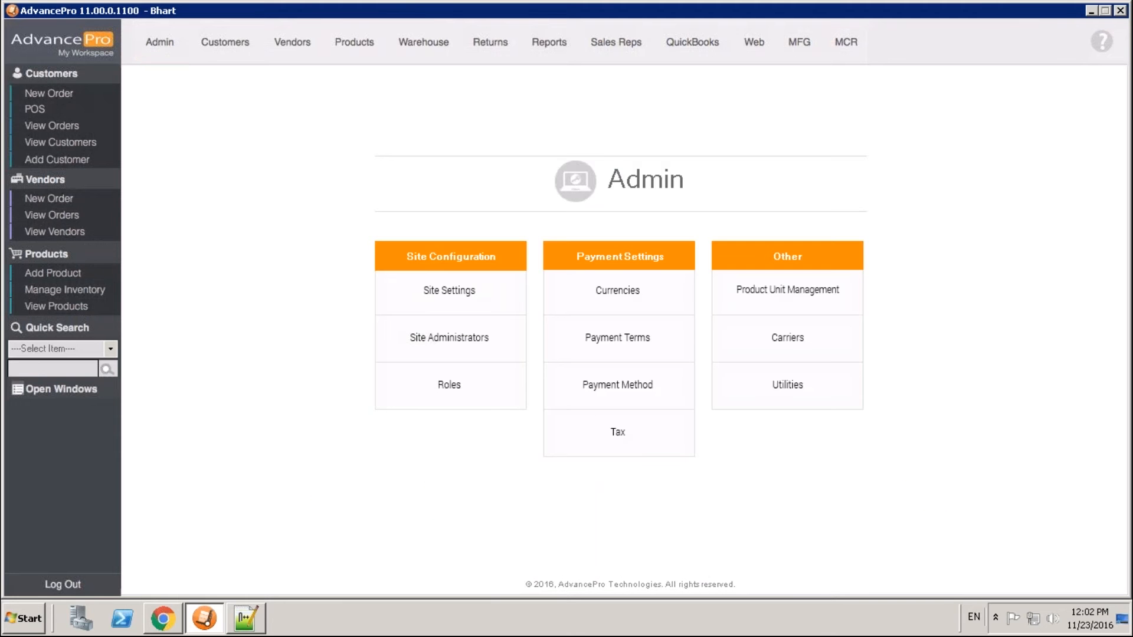
pyautogui.click(754, 397)
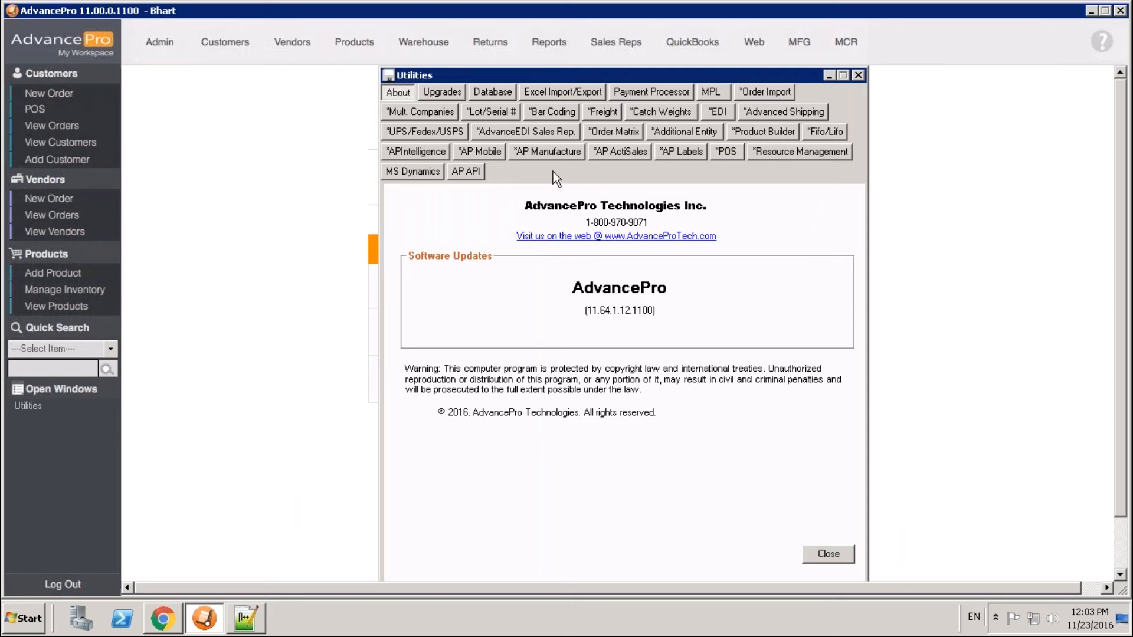
pyautogui.click(565, 91)
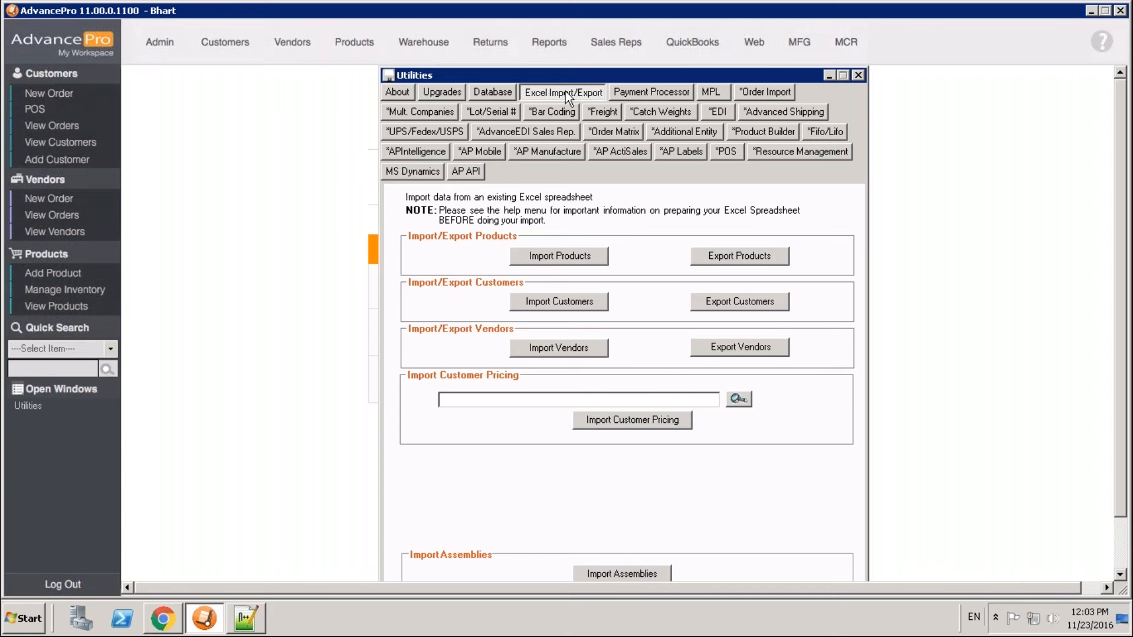
pyautogui.click(755, 259)
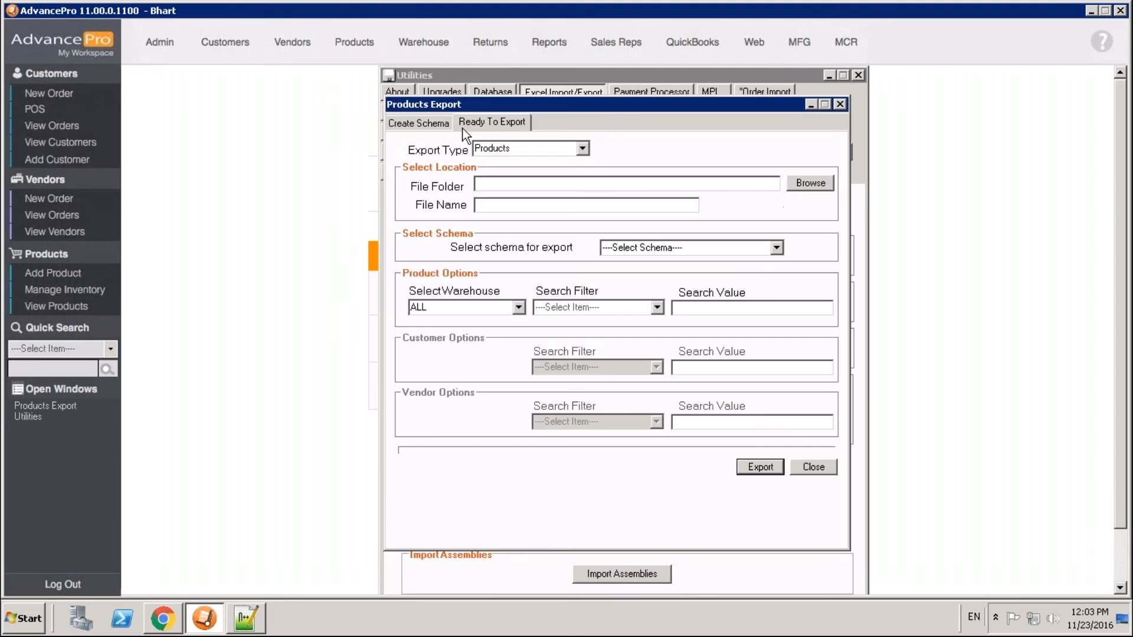
# Create and save an export schema named APTU Export with PRODUCT_NAME, SKU, COST_PRICE, SALE_PRICE and IN_STOCK
pyautogui.click(440, 123)
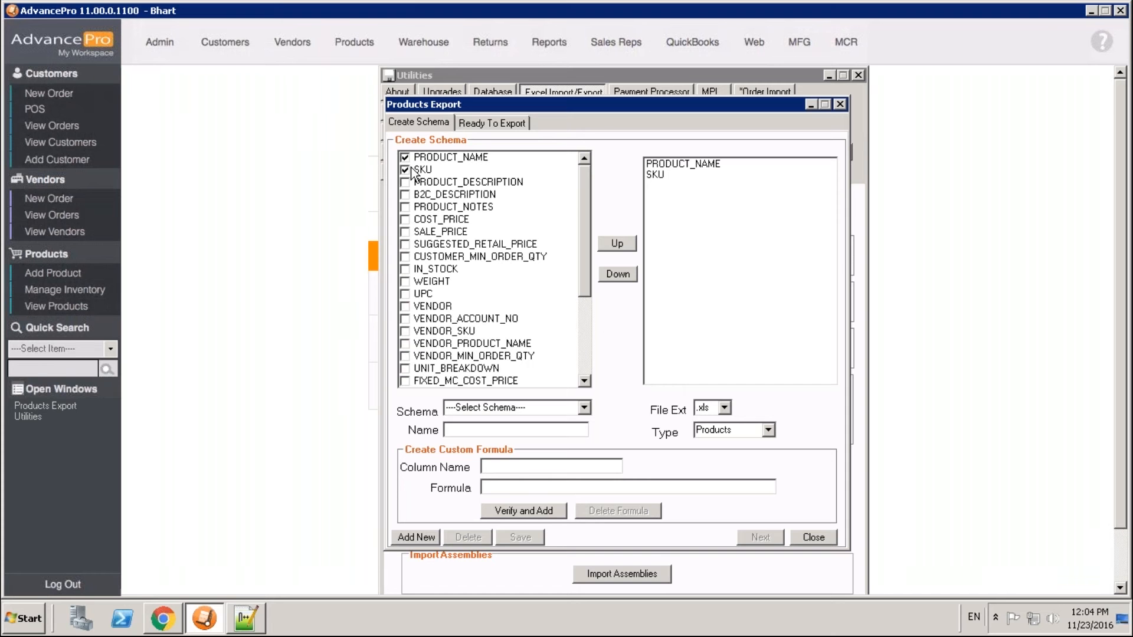
pyautogui.click(406, 220)
pyautogui.click(406, 233)
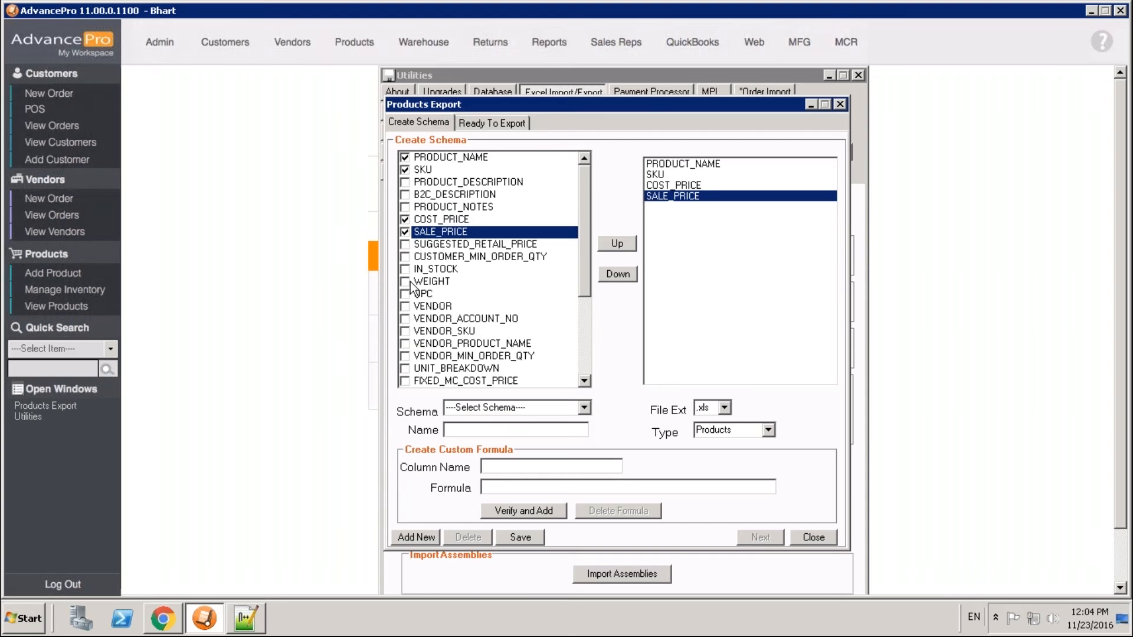
pyautogui.click(434, 271)
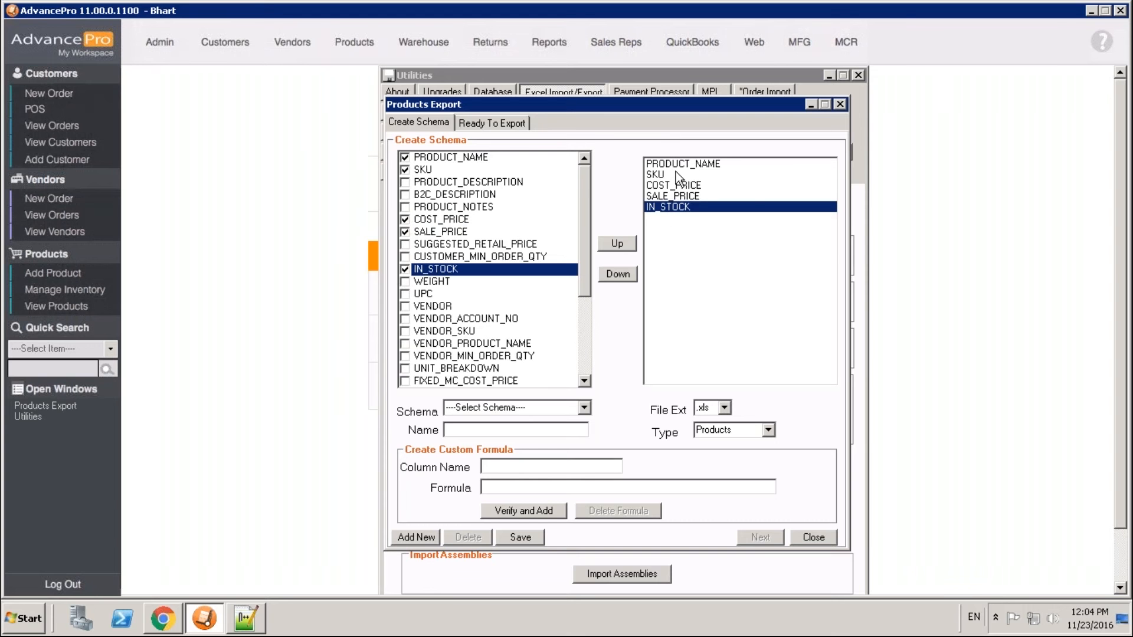
pyautogui.click(517, 431)
pyautogui.write('APTU Export')
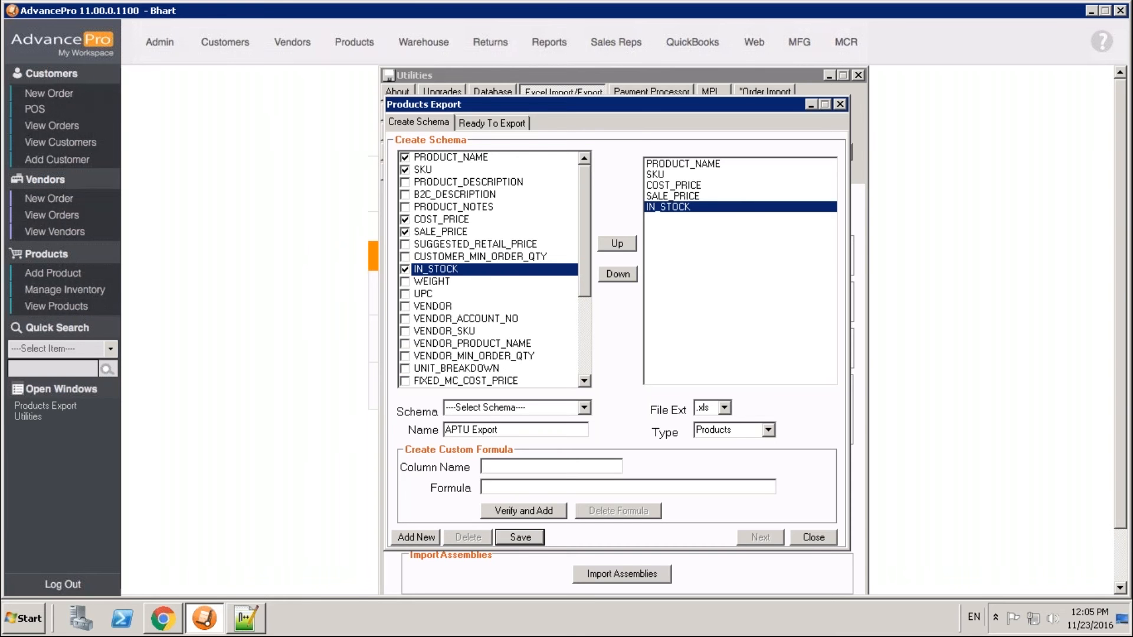
pyautogui.click(519, 537)
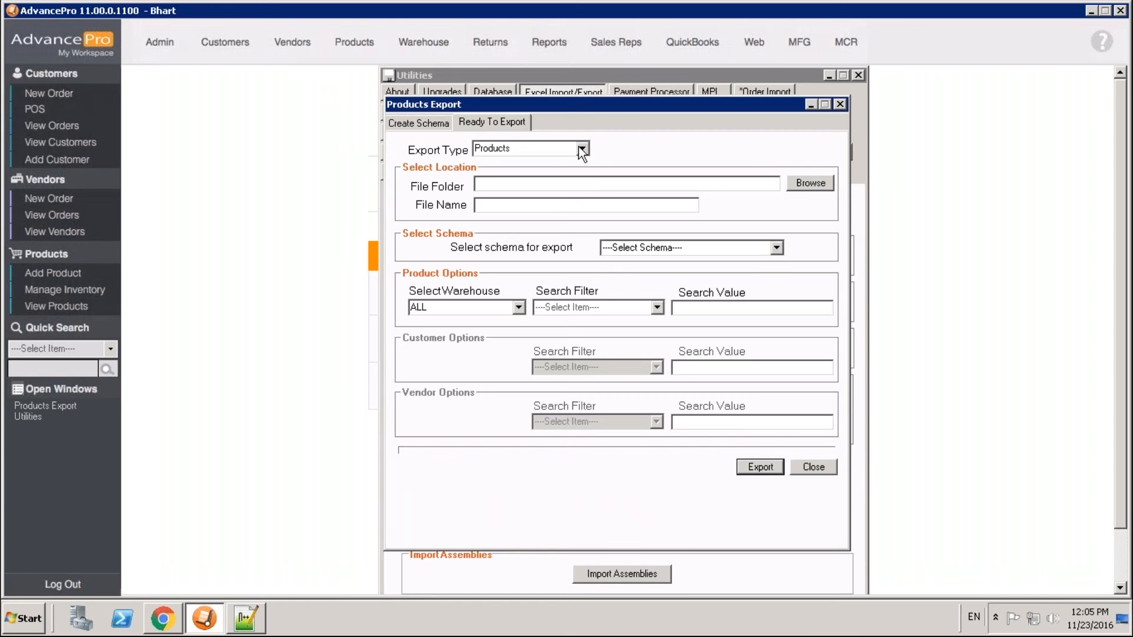
# Set the export location to the Desktop folder and the file name to APTU EXPORT
pyautogui.click(797, 183)
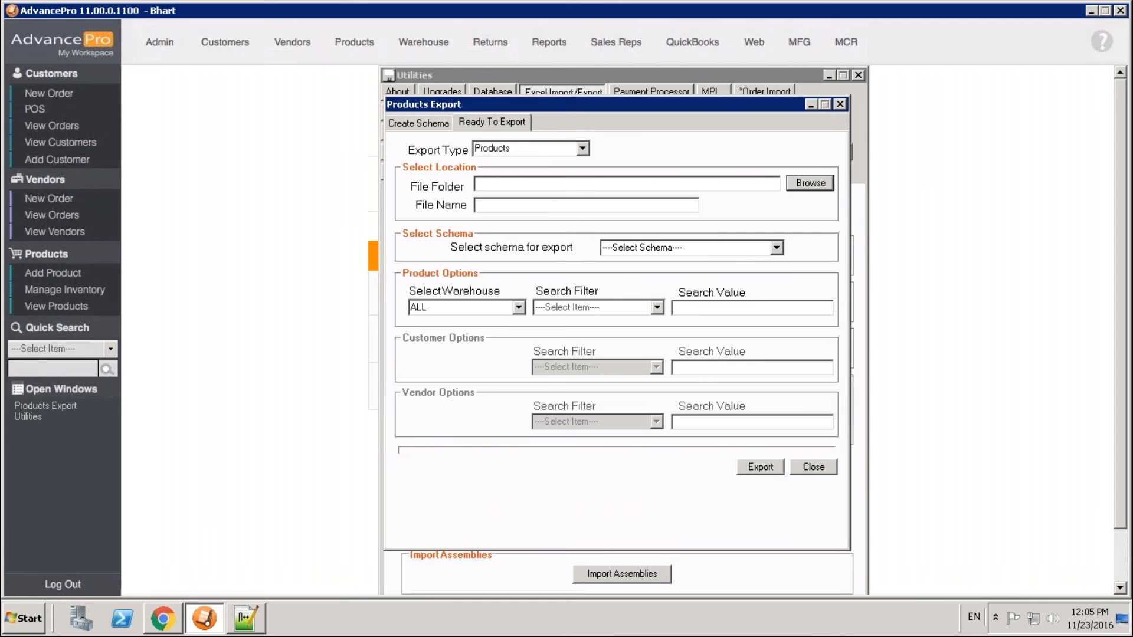
pyautogui.click(504, 243)
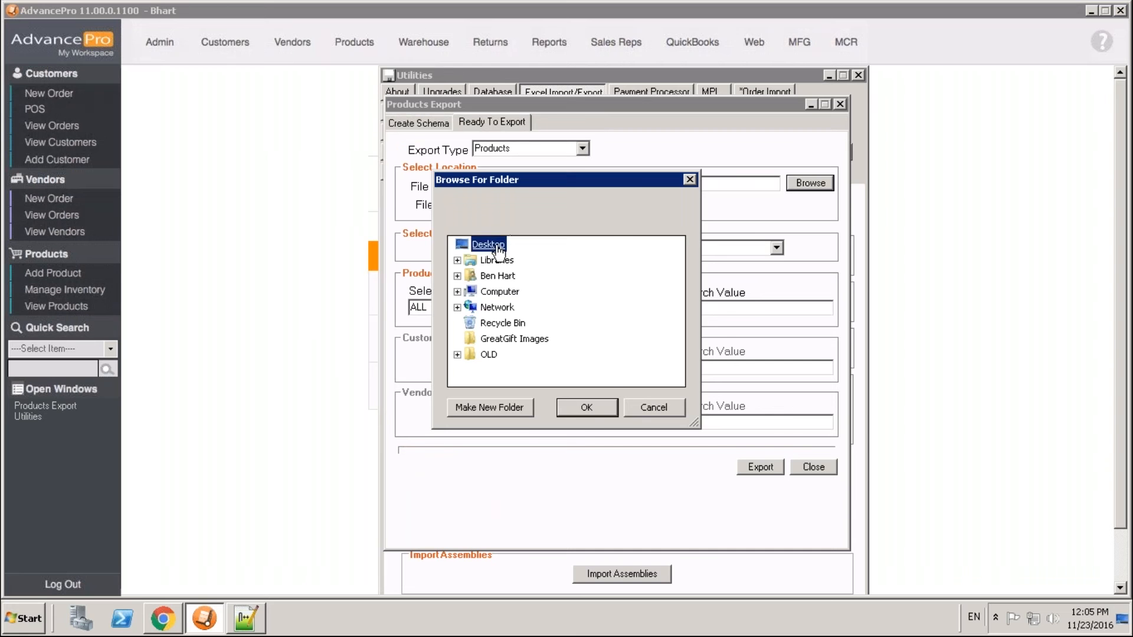
pyautogui.click(588, 402)
pyautogui.click(520, 206)
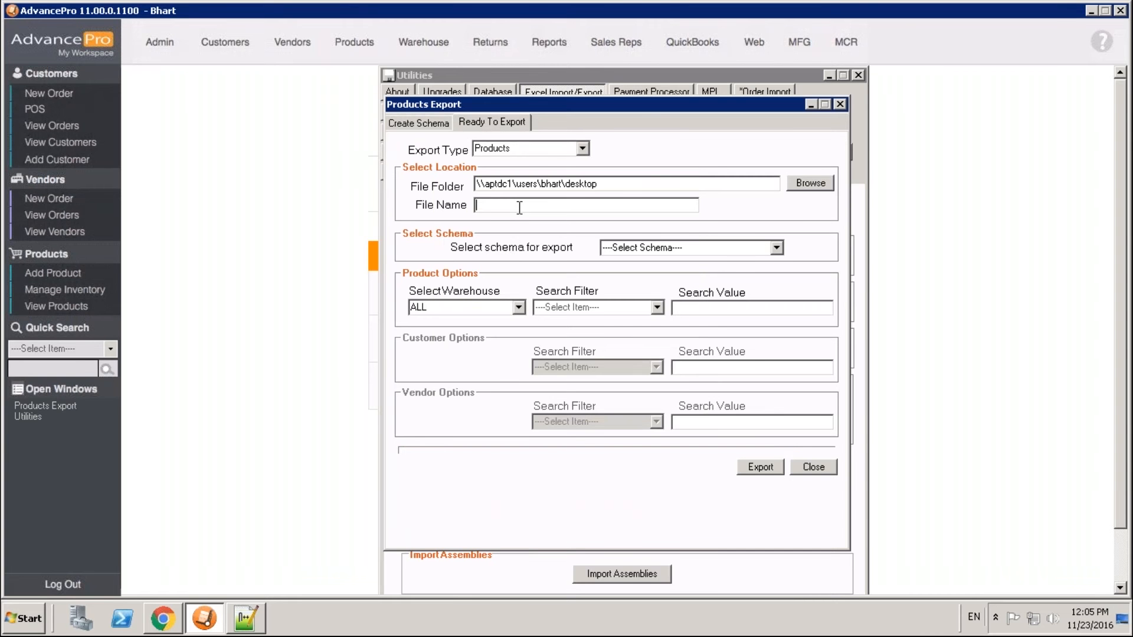
pyautogui.write('APTU EXPORT')
# Choose the APTU Export schema and run the product export
pyautogui.click(779, 253)
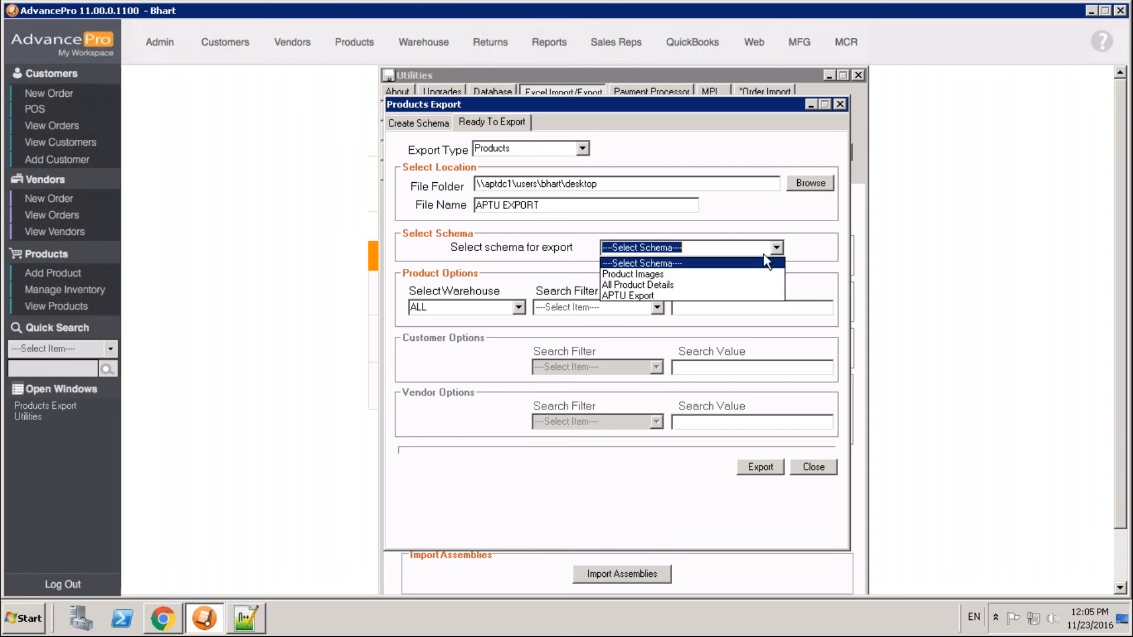
pyautogui.click(650, 295)
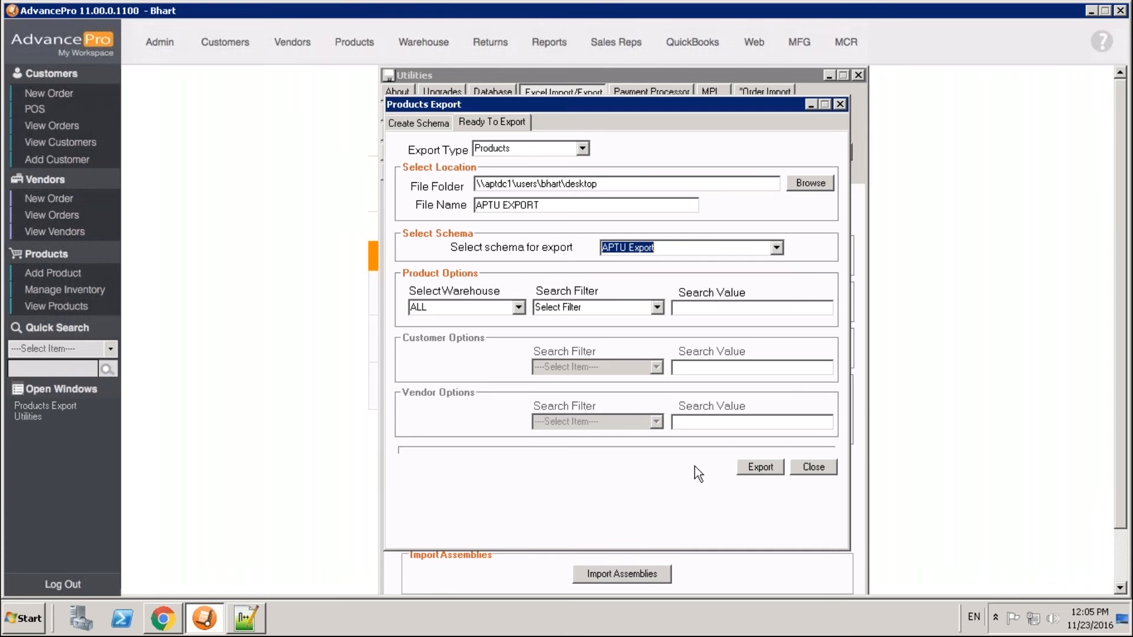
pyautogui.click(749, 468)
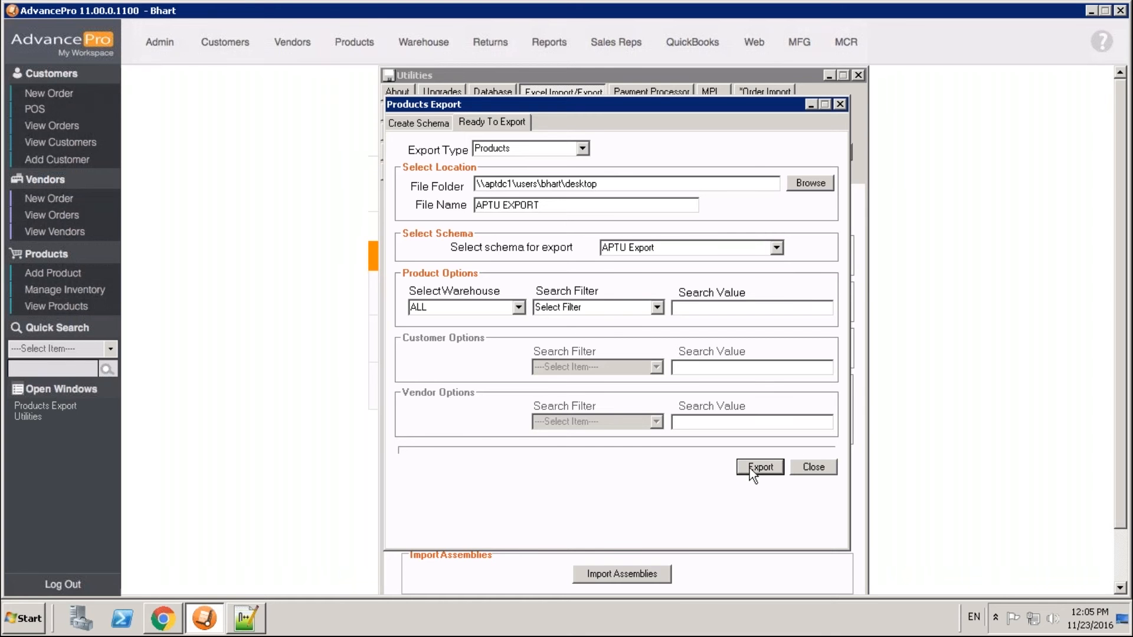
pyautogui.click(750, 468)
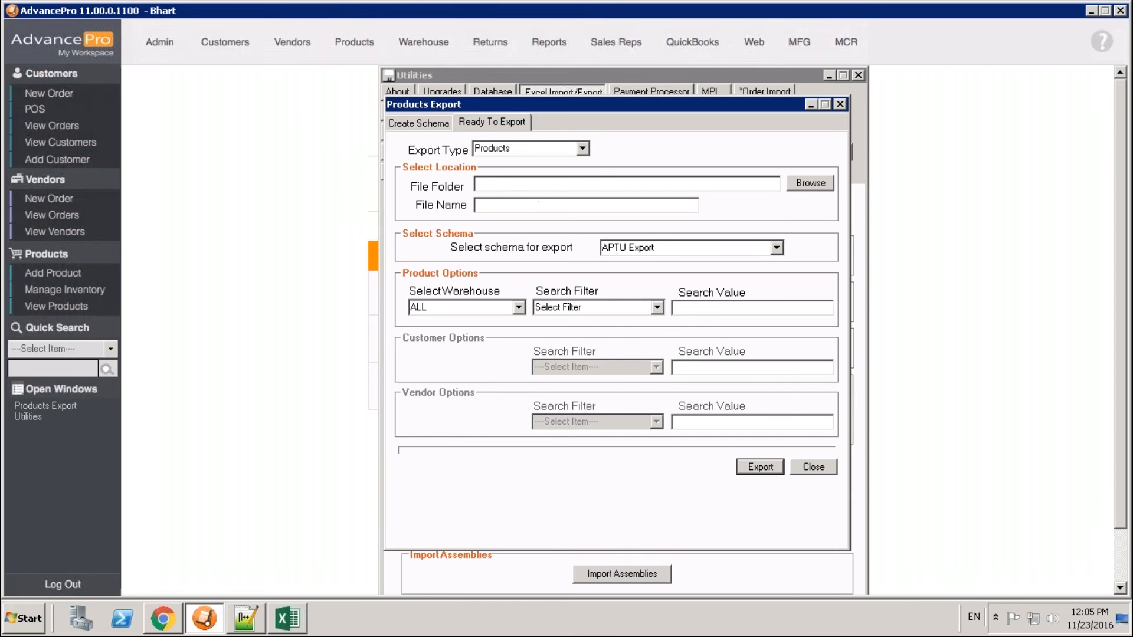
# Switch to the exported workbook in Excel, narrow the PRODUCT_NAME column and check the COST_PRICE, SALE_PRICE and IN_STOCK headers
pyautogui.click(295, 627)
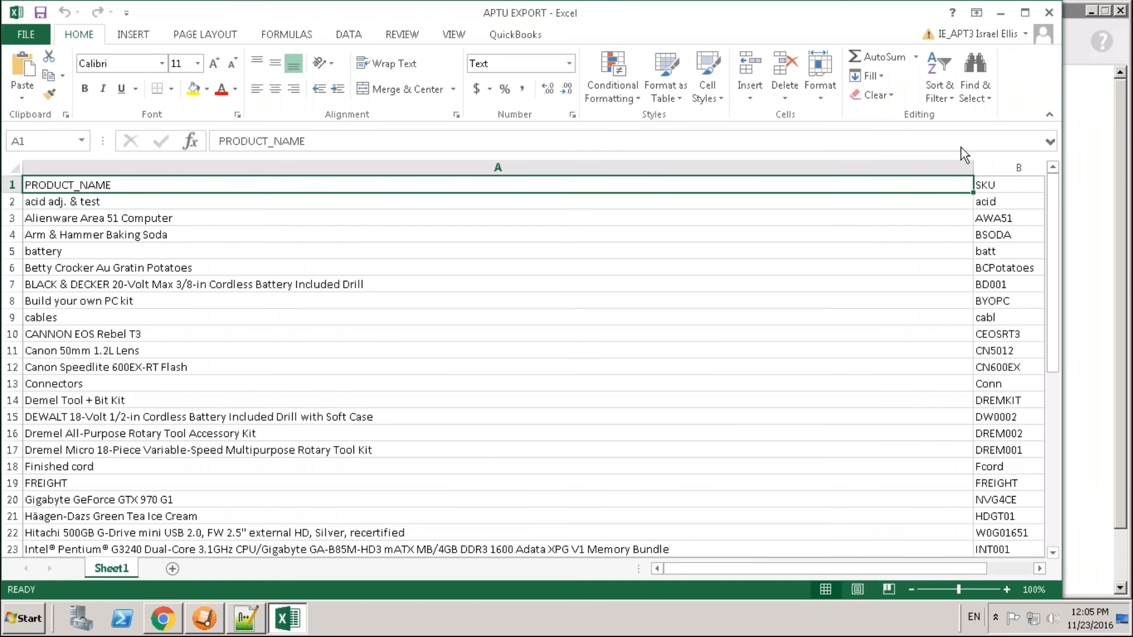
pyautogui.moveTo(971, 161); pyautogui.dragTo(259, 180)
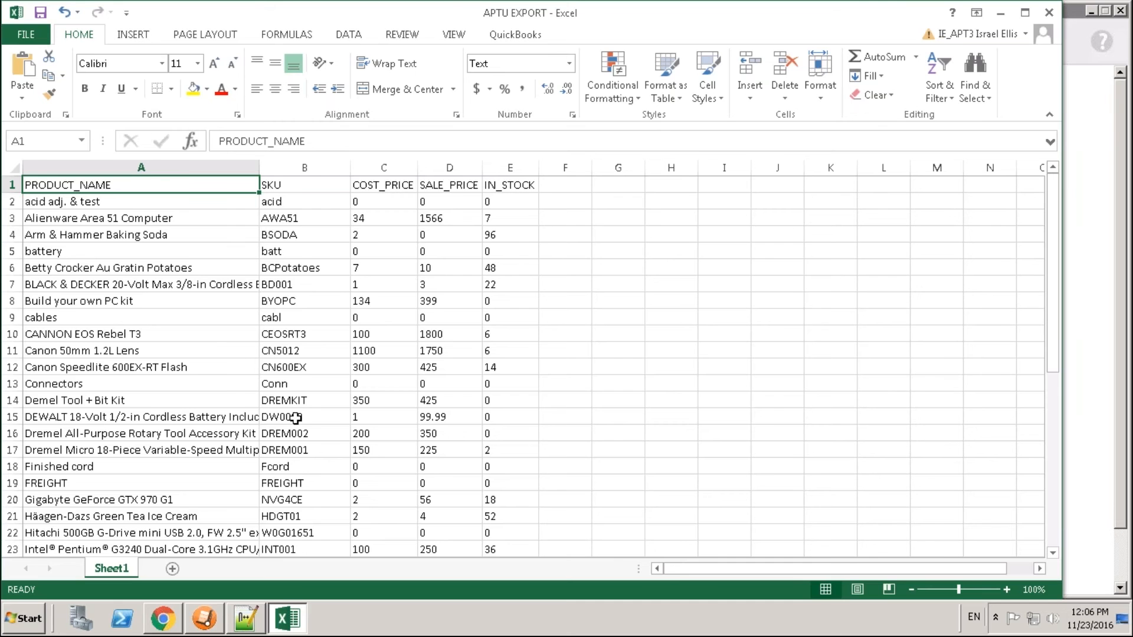
pyautogui.click(394, 185)
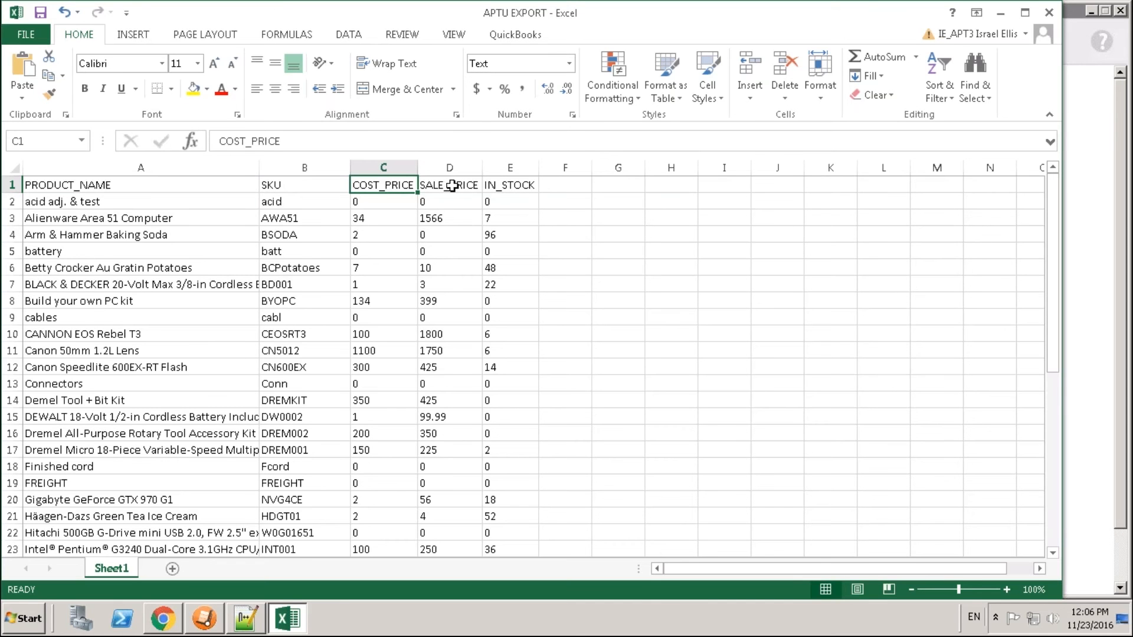
pyautogui.click(479, 186)
pyautogui.click(510, 187)
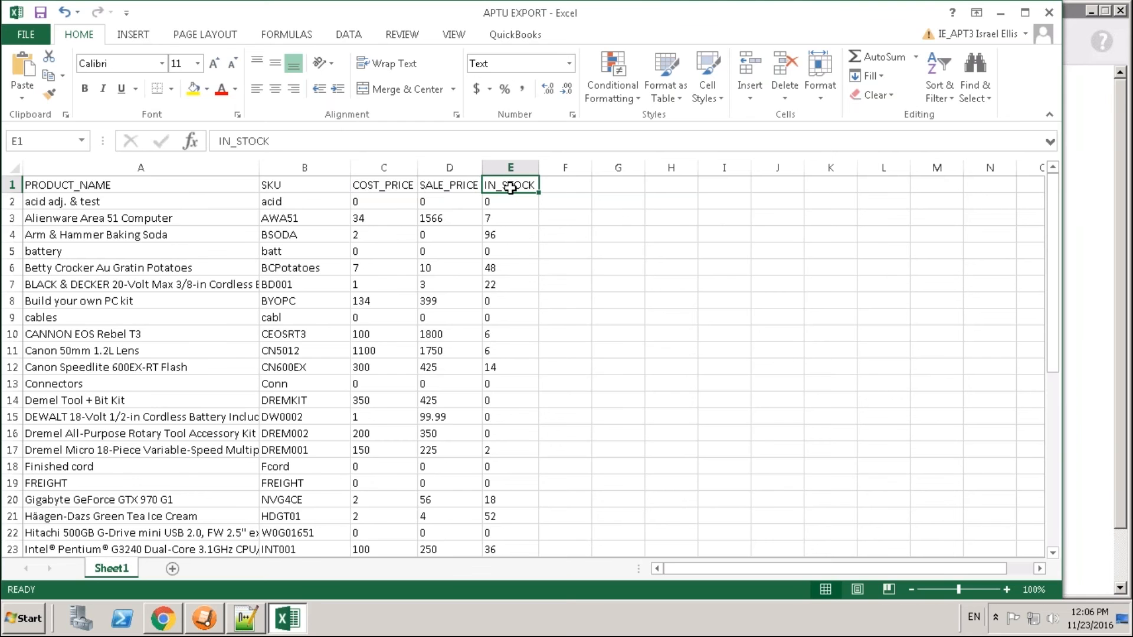
# Return to AdvancePro's Utilities and view the database backup and restore options
pyautogui.click(1091, 197)
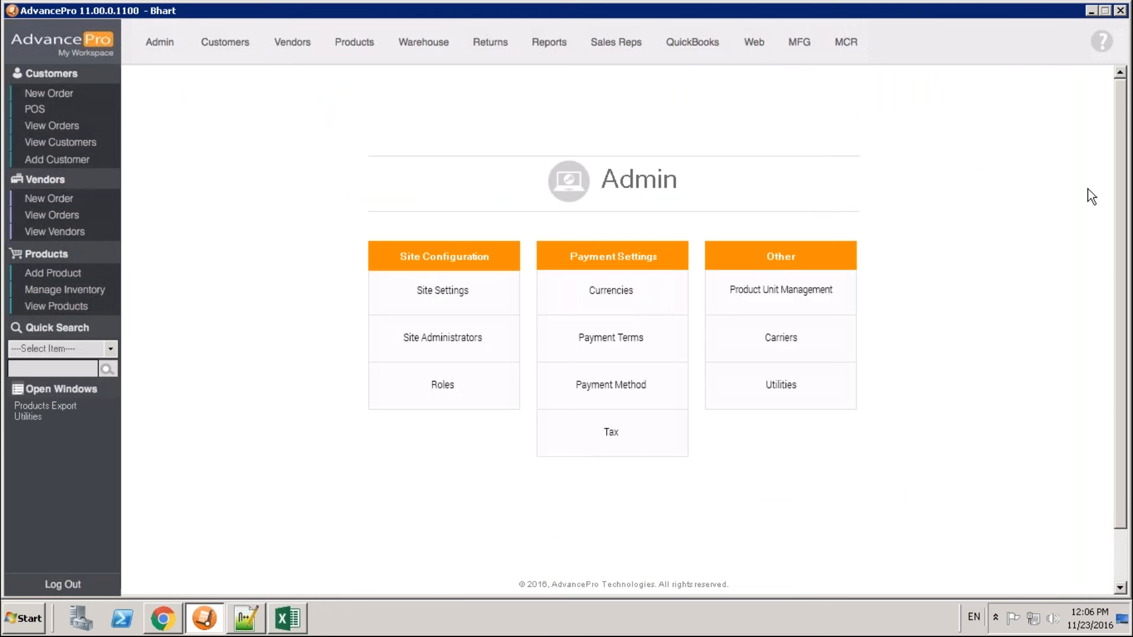
pyautogui.click(803, 391)
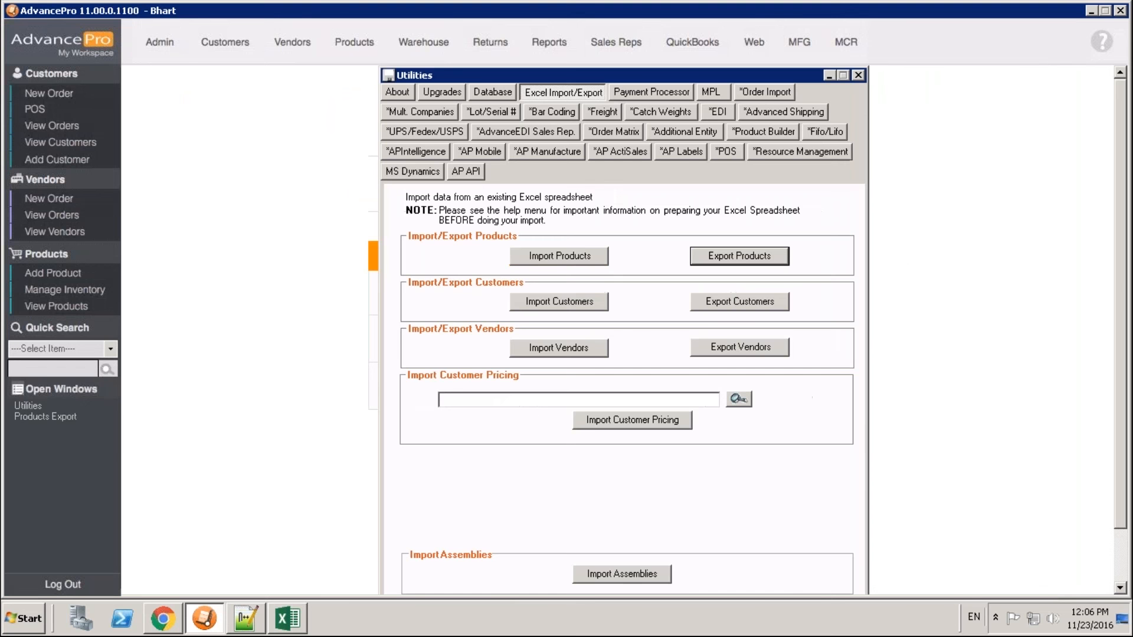
pyautogui.click(487, 93)
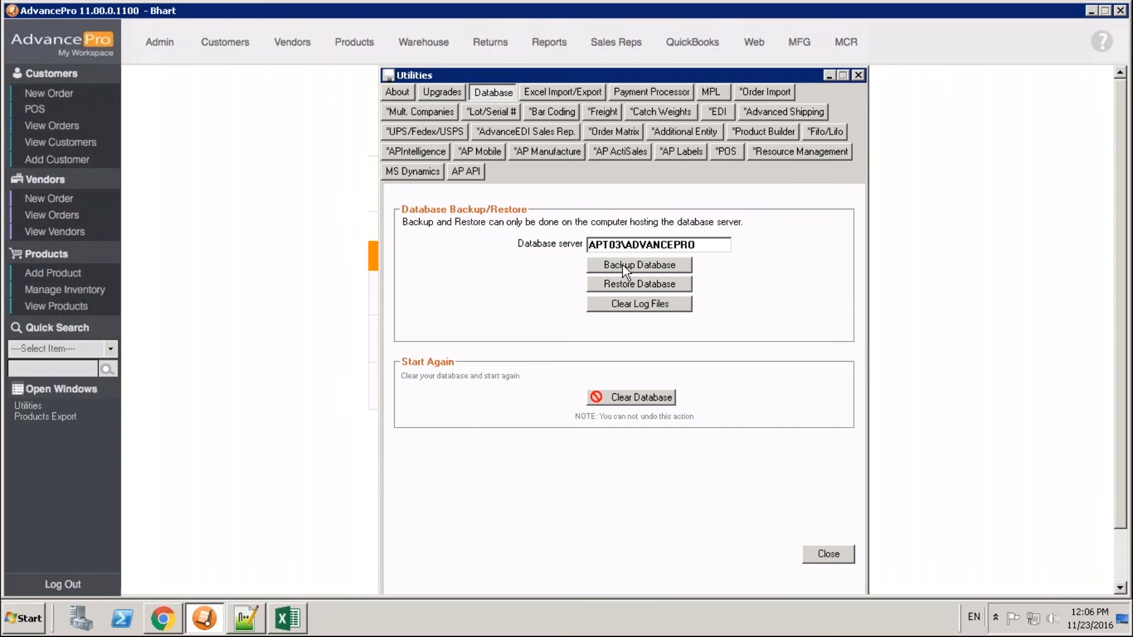
# Open the product import from the Excel import/export utilities and close the APTU EXPORT workbook in Excel, saving its changes
pyautogui.click(556, 91)
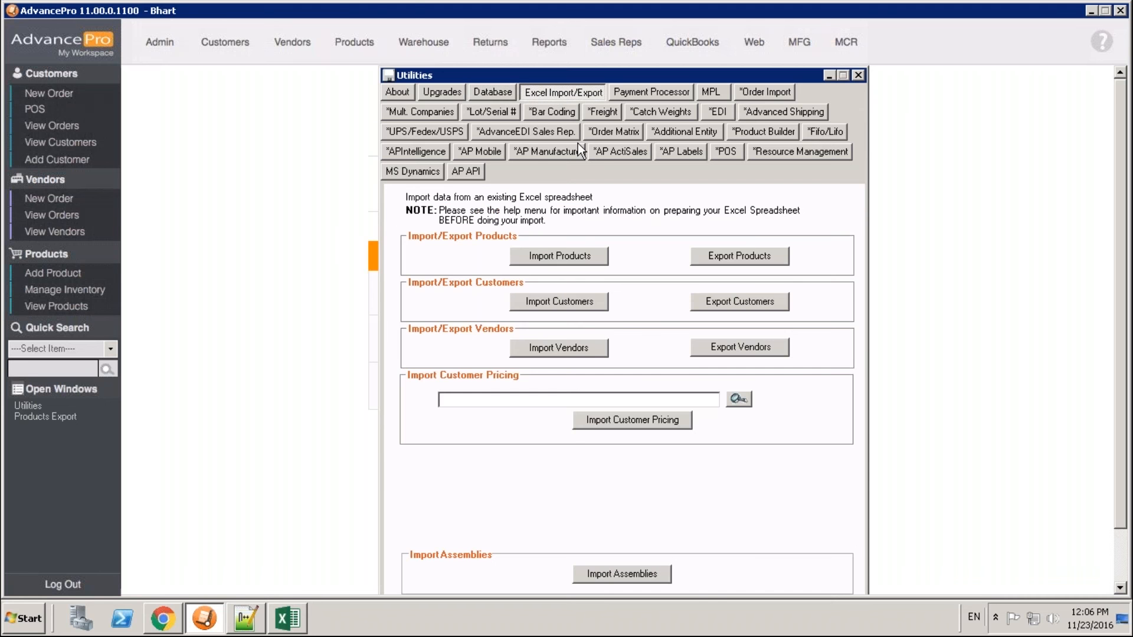
pyautogui.click(554, 259)
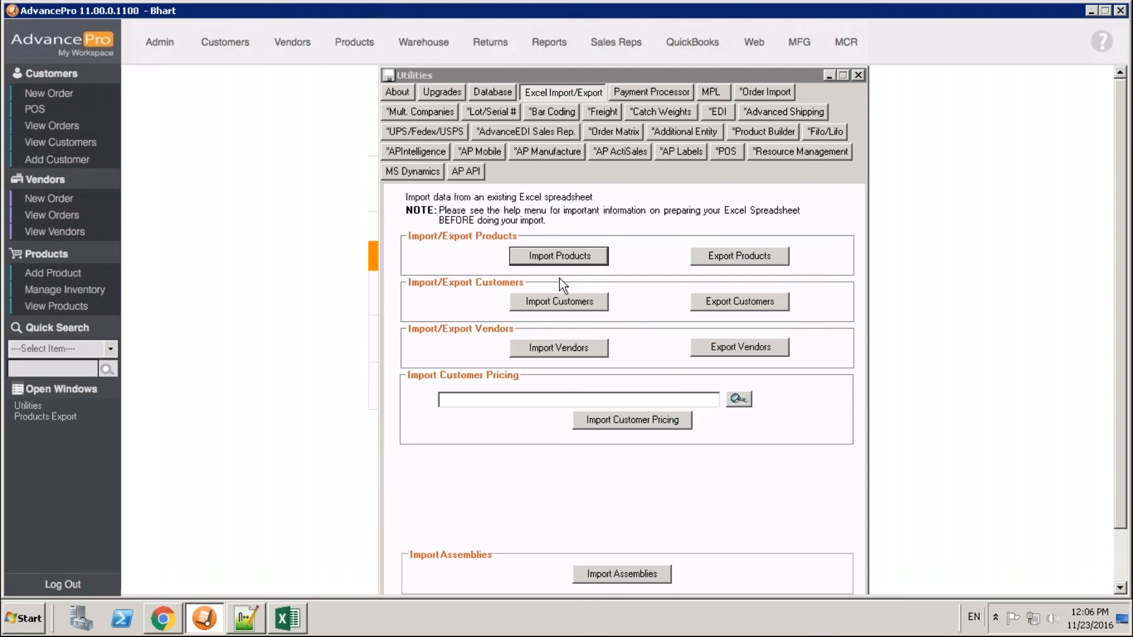
pyautogui.click(289, 620)
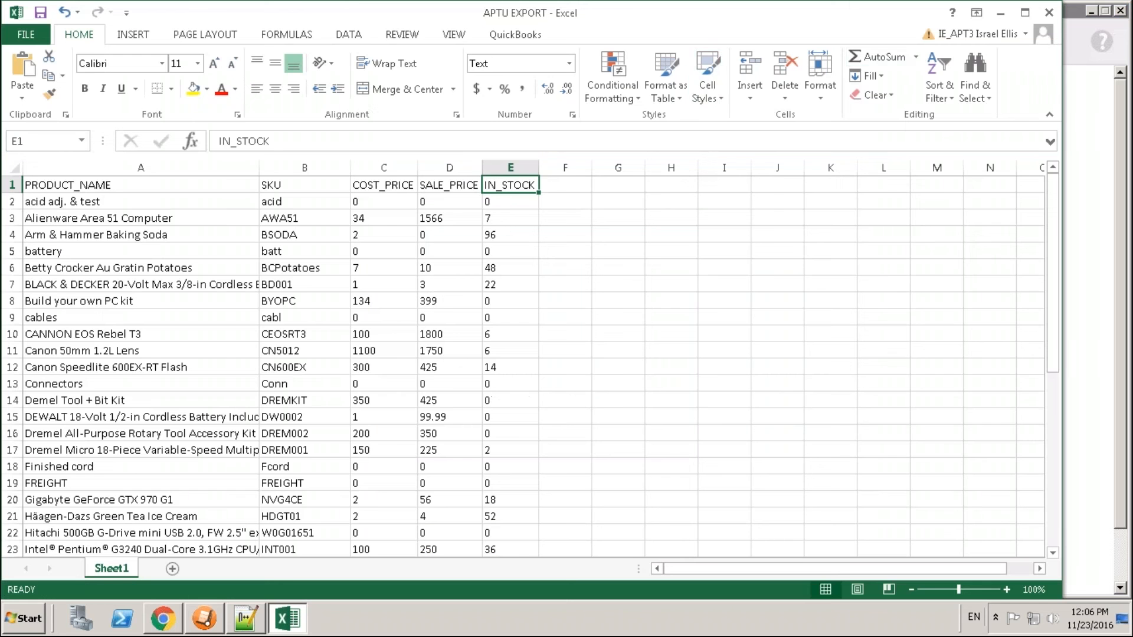
pyautogui.click(1049, 12)
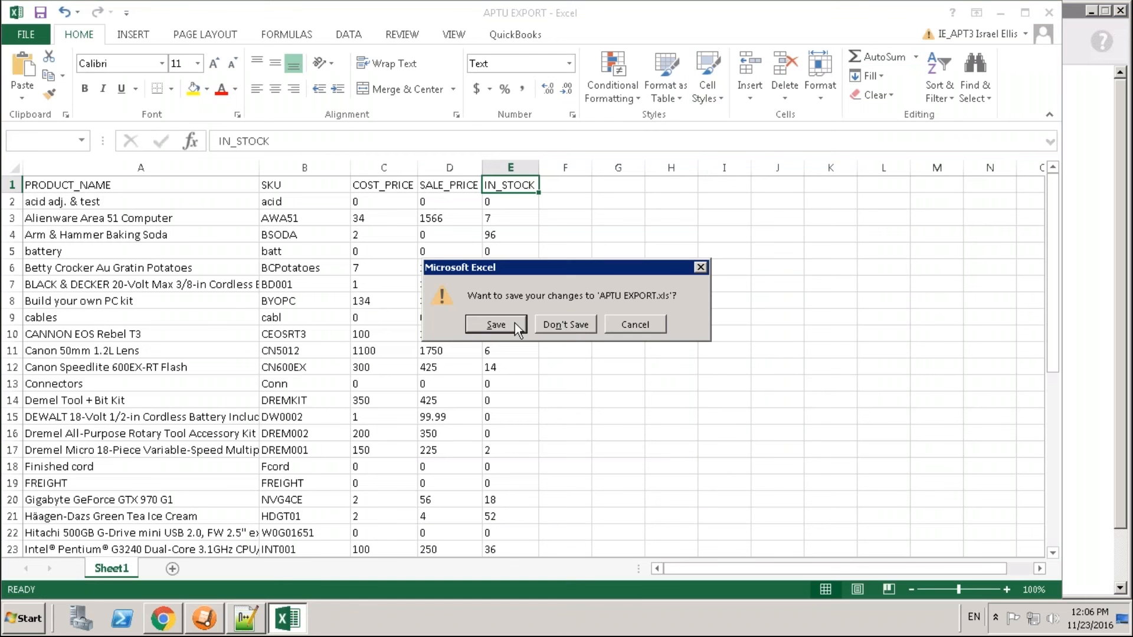
pyautogui.click(515, 323)
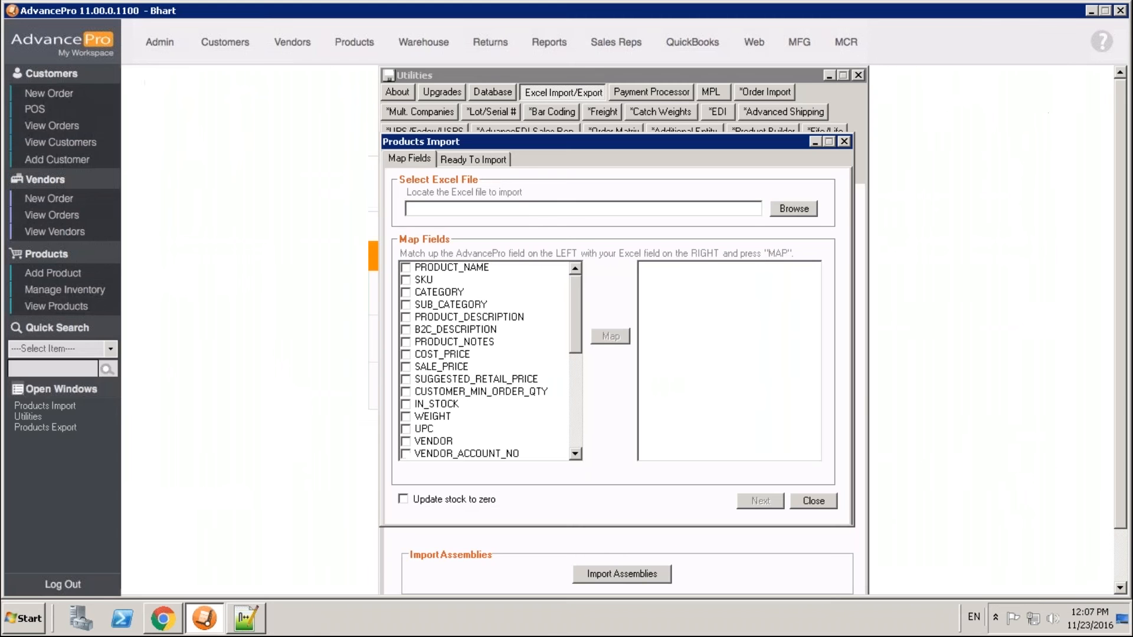
# Load APTU EXPORT.xls from the Desktop as the Excel file for the product import
pyautogui.click(792, 212)
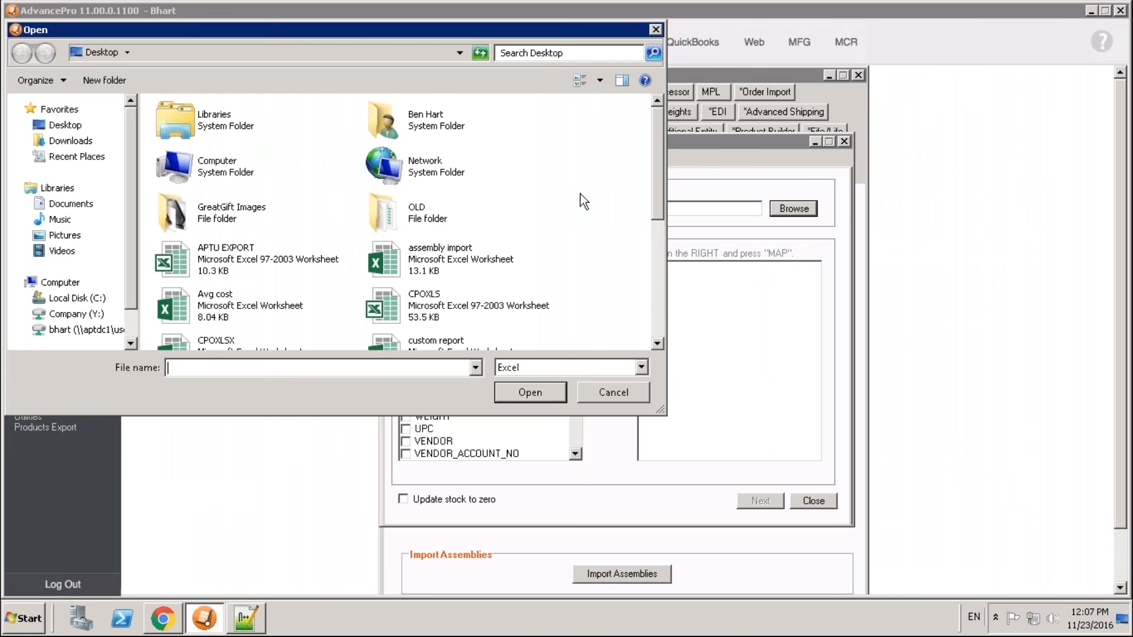
pyautogui.click(241, 262)
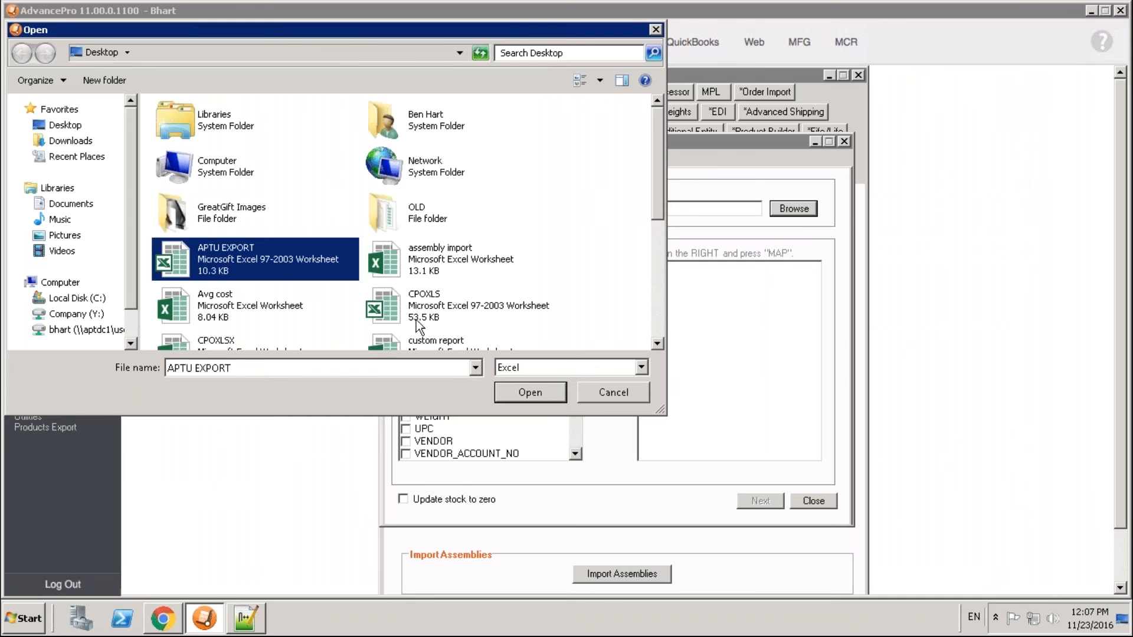
pyautogui.click(536, 392)
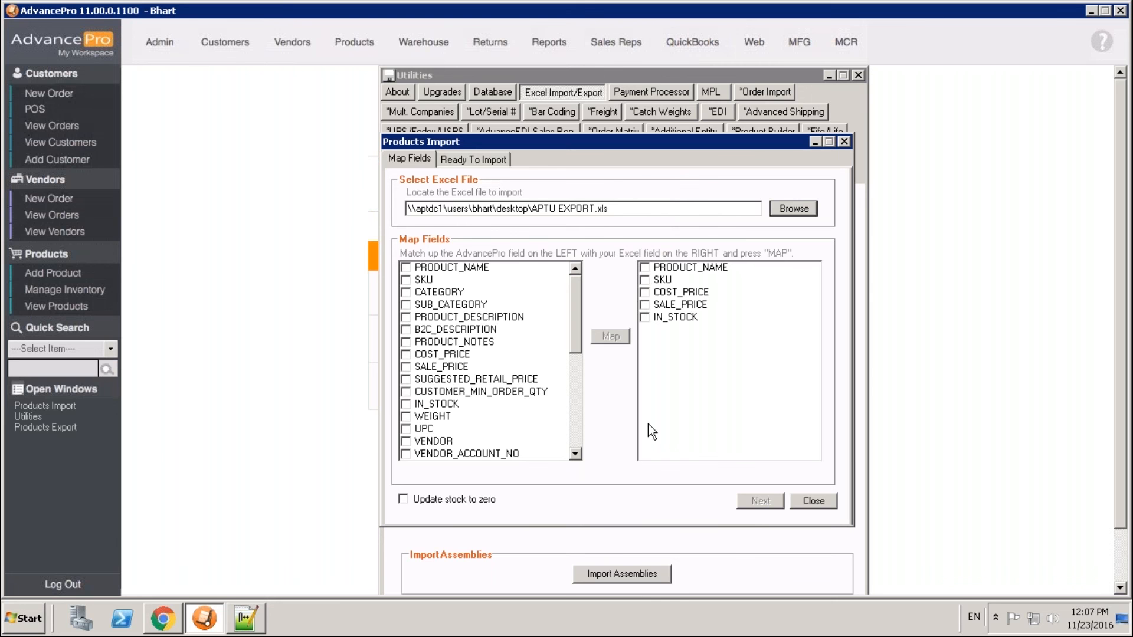
# Map the Excel file's PRODUCT_NAME column to the AdvancePro PRODUCT_NAME field
pyautogui.click(645, 267)
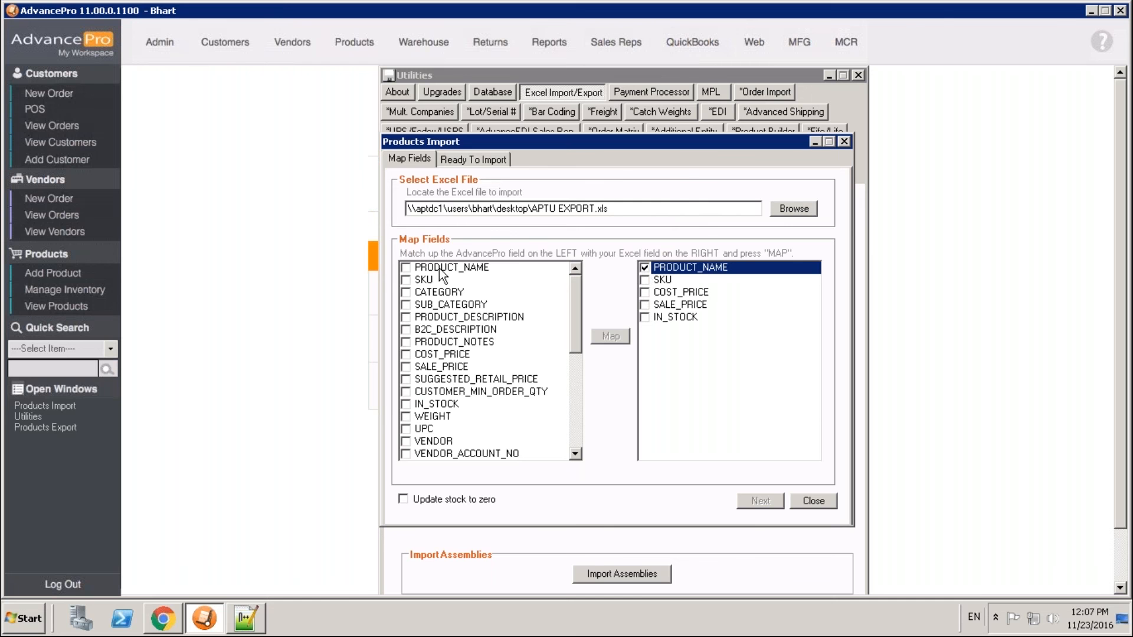
pyautogui.click(406, 268)
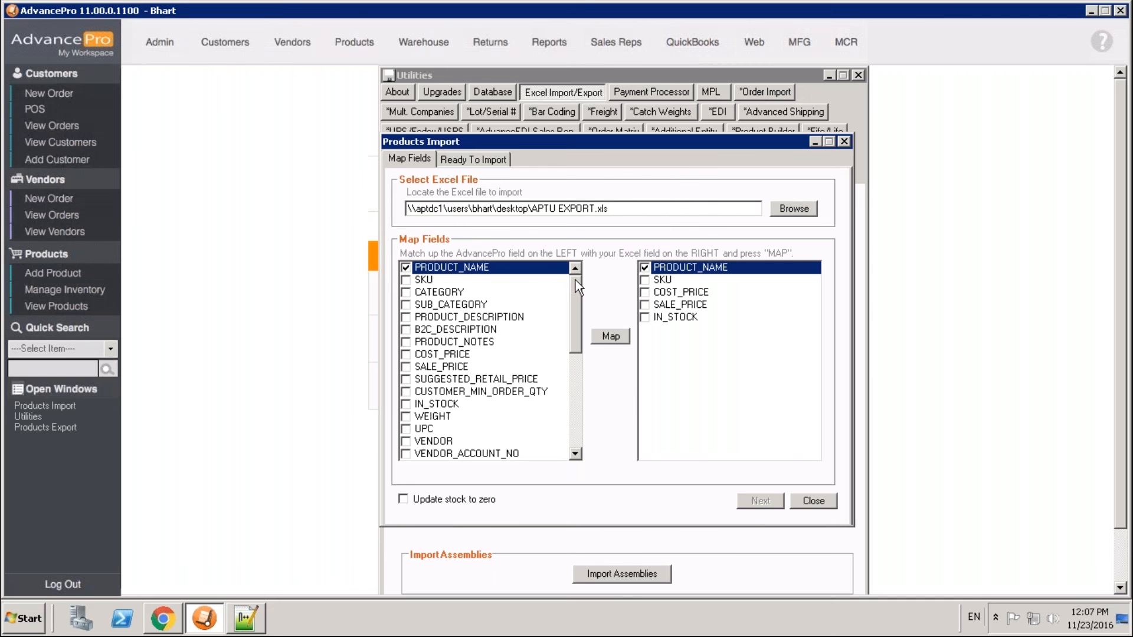
pyautogui.click(610, 335)
# Map the Excel file's SKU and COST_PRICE columns to the AdvancePro fields of the same names
pyautogui.click(645, 268)
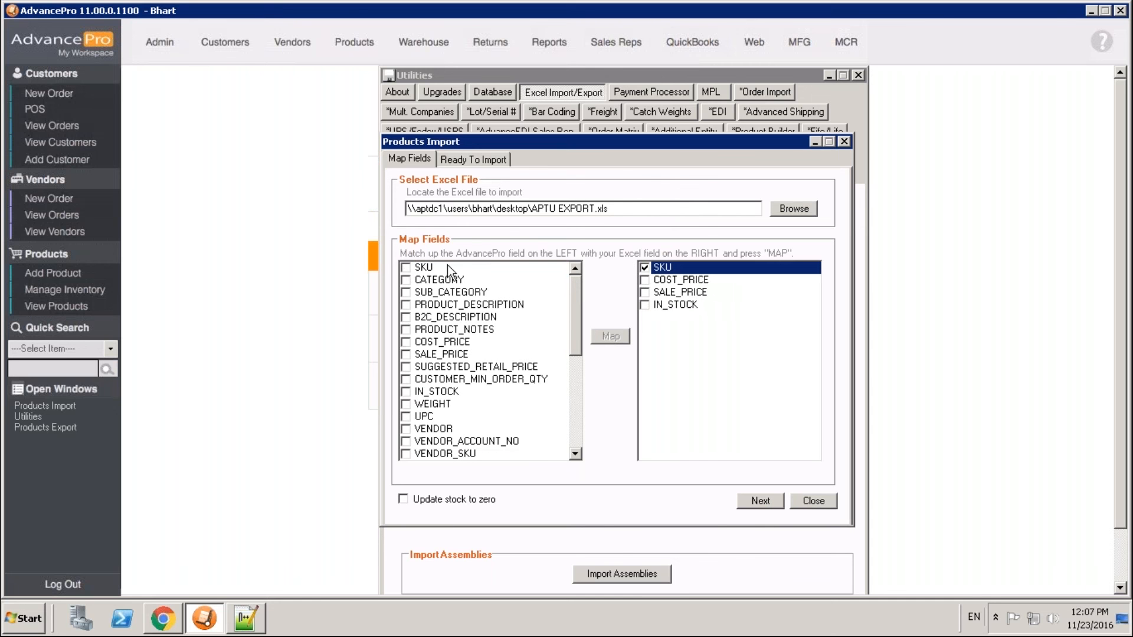
pyautogui.click(406, 268)
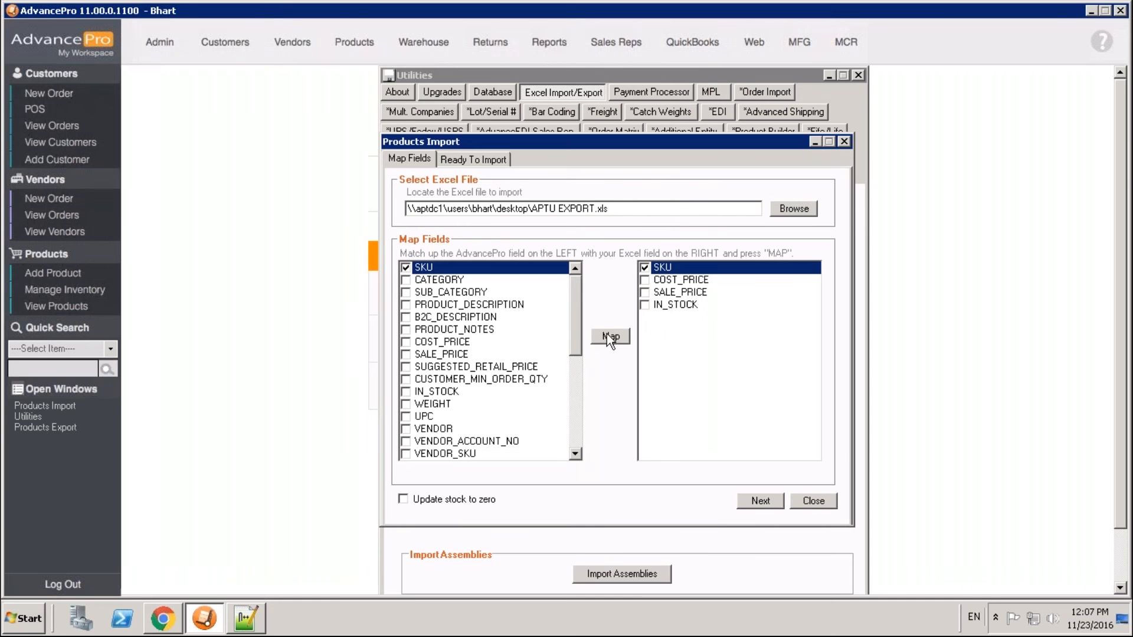
pyautogui.click(610, 336)
pyautogui.click(645, 268)
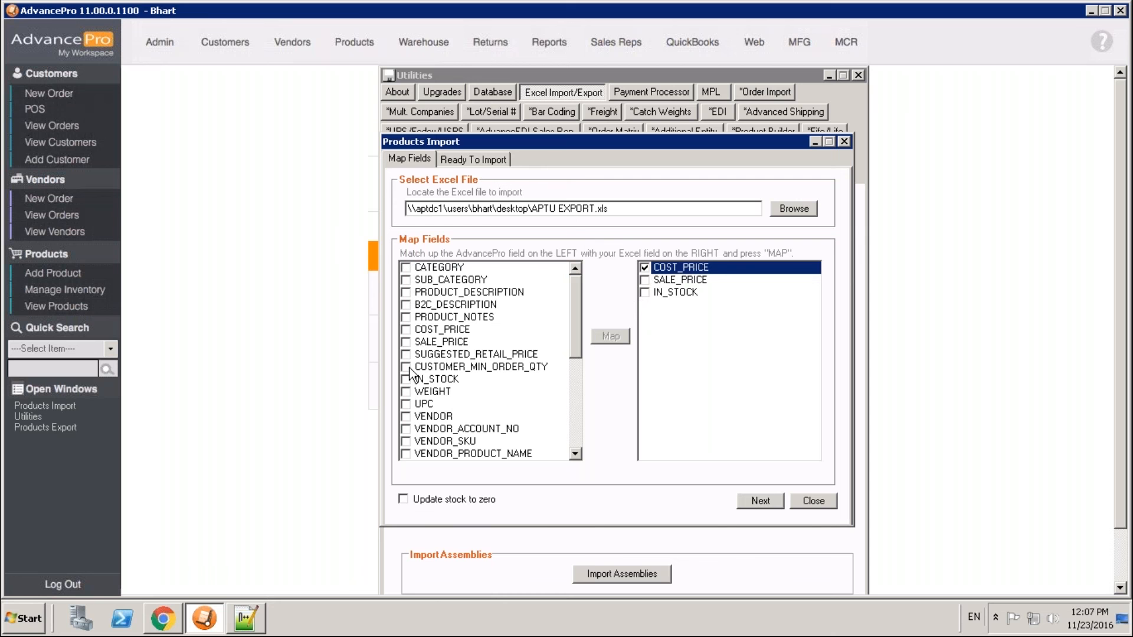
pyautogui.click(406, 330)
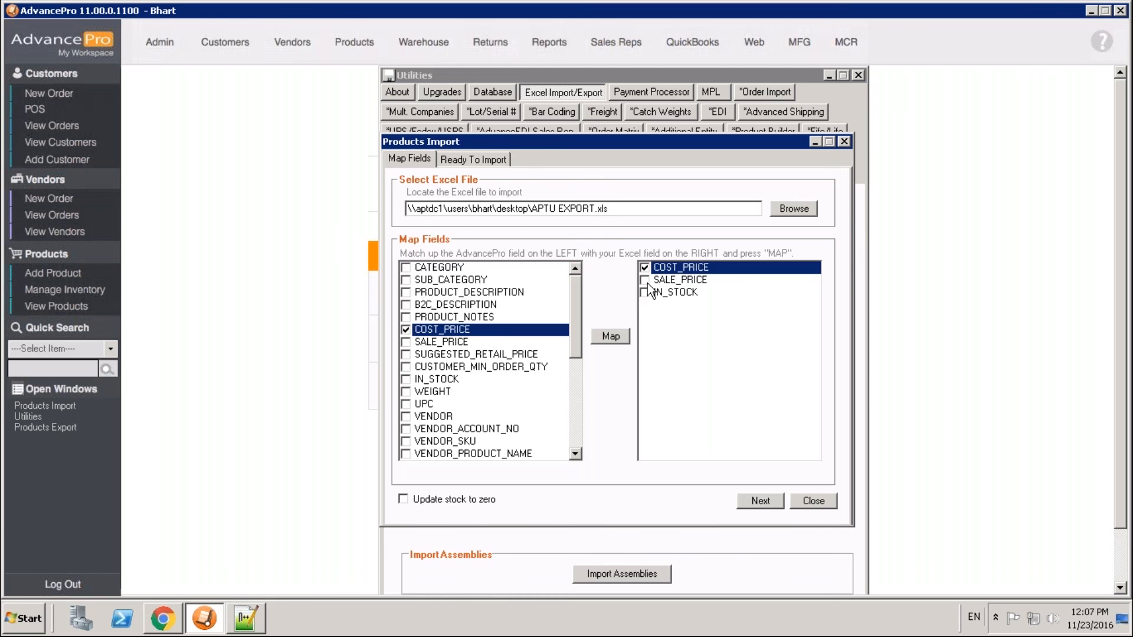
pyautogui.click(610, 337)
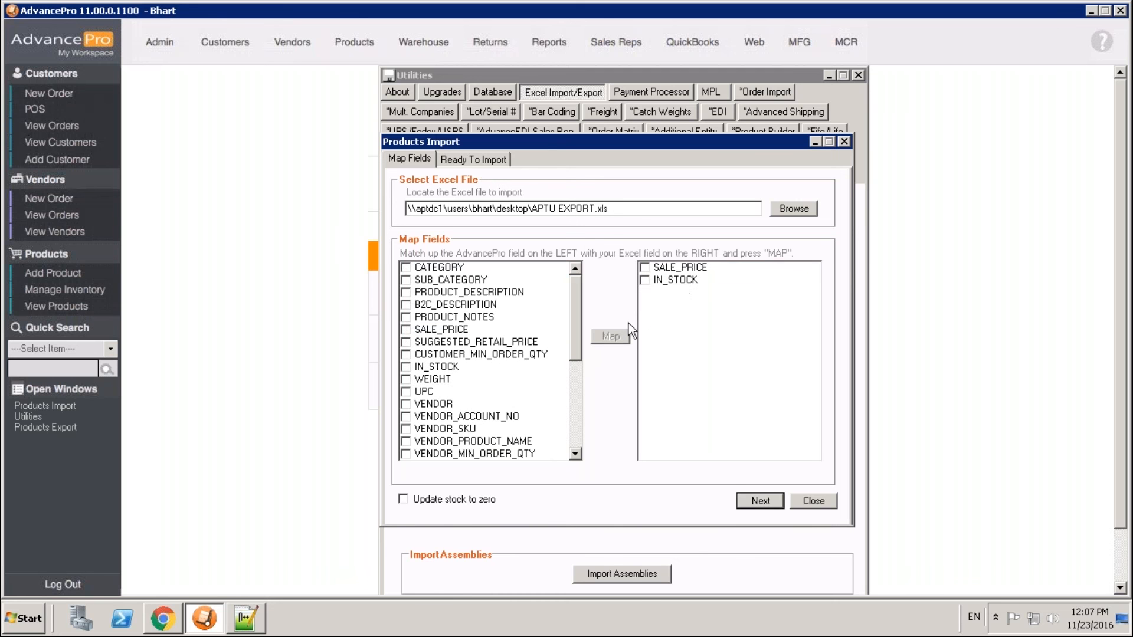
# Map the Excel file's SALE_PRICE and IN_STOCK columns to their matching AdvancePro fields and proceed to the import review
pyautogui.click(645, 268)
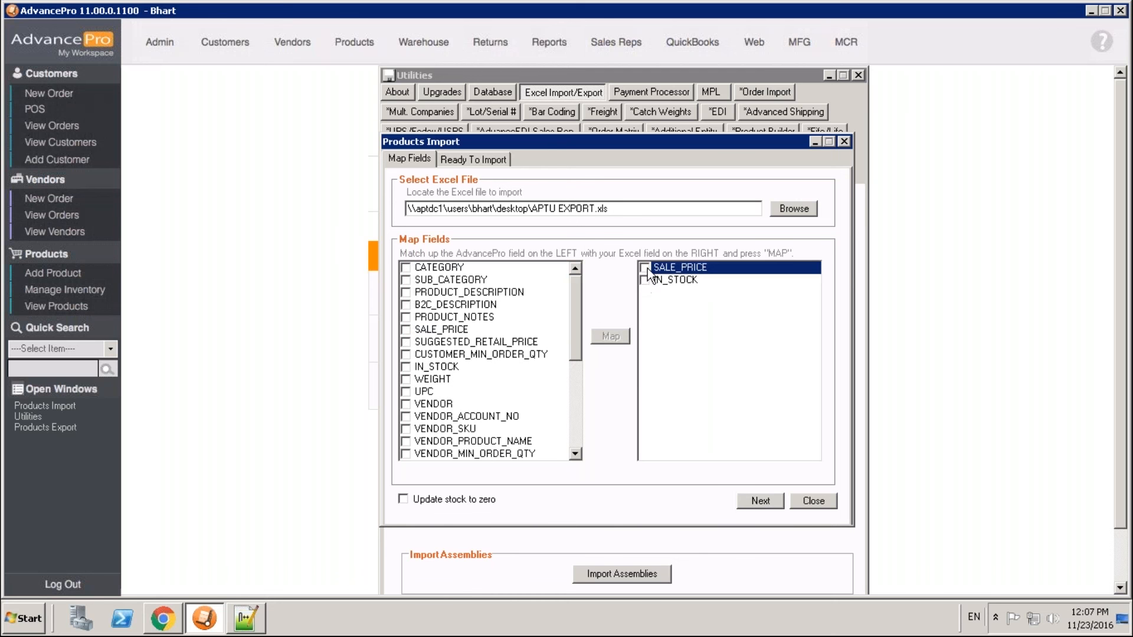
pyautogui.click(405, 330)
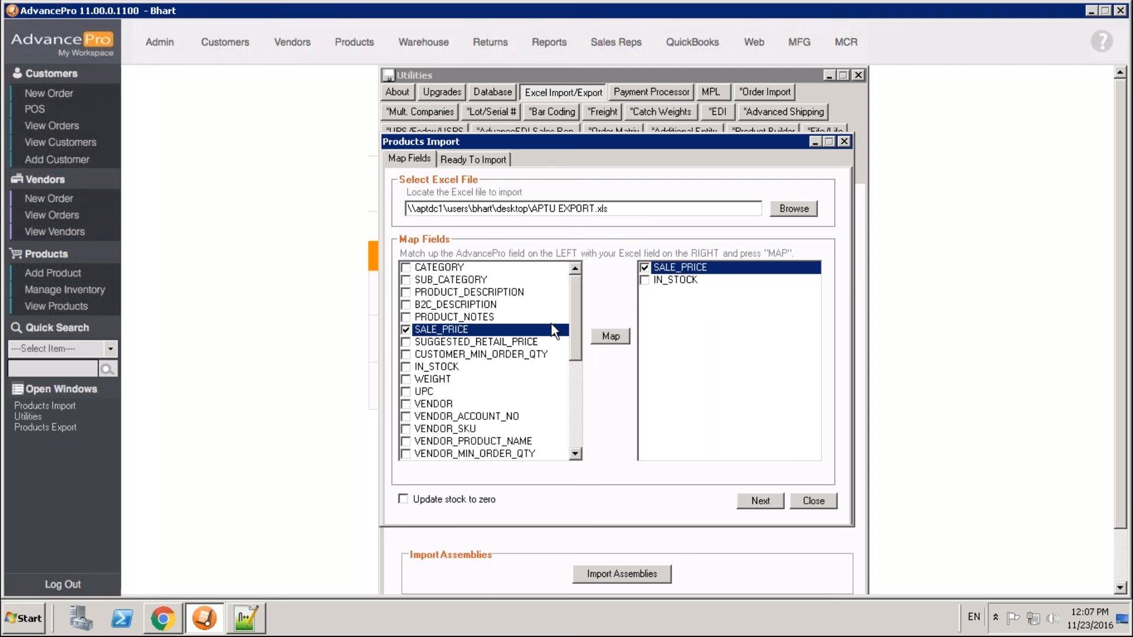
pyautogui.click(610, 336)
pyautogui.click(645, 268)
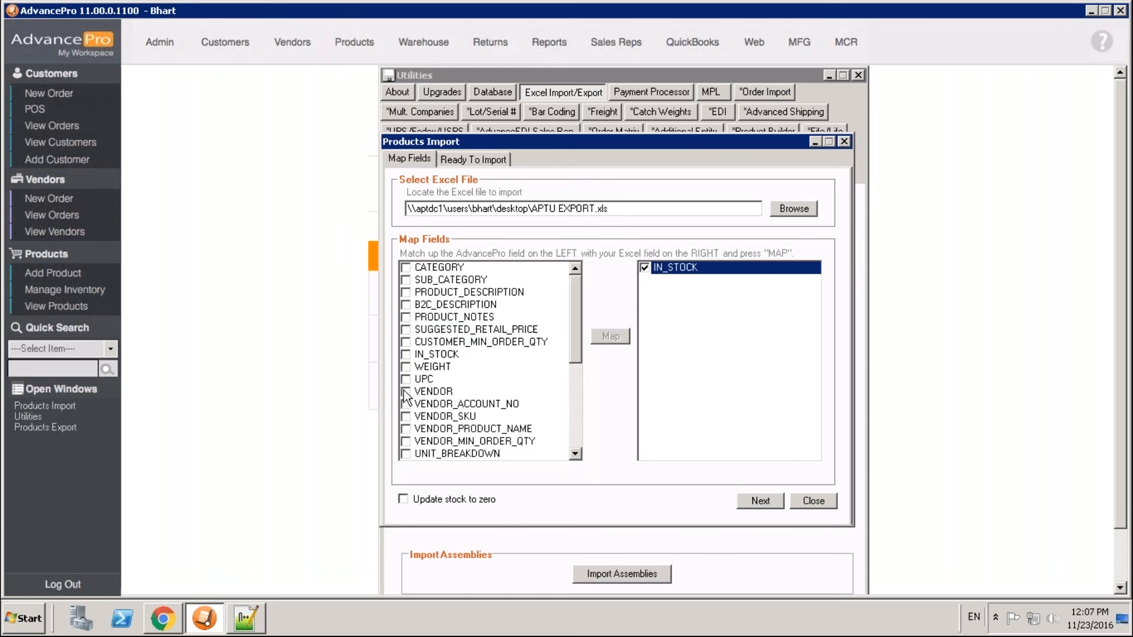
pyautogui.click(406, 355)
pyautogui.click(609, 336)
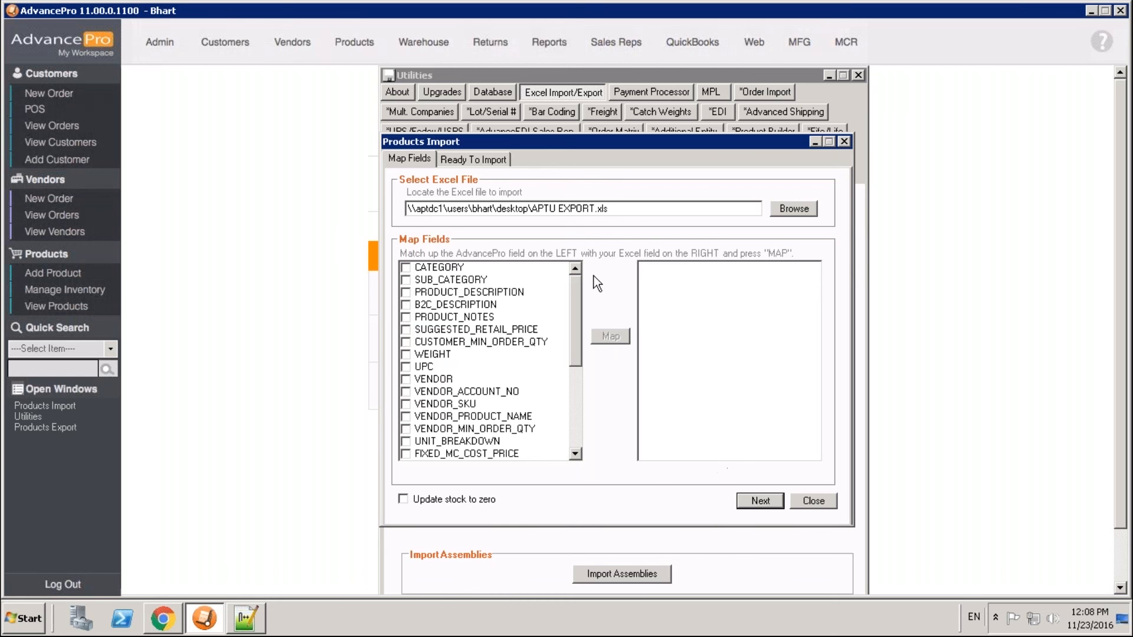
pyautogui.click(761, 501)
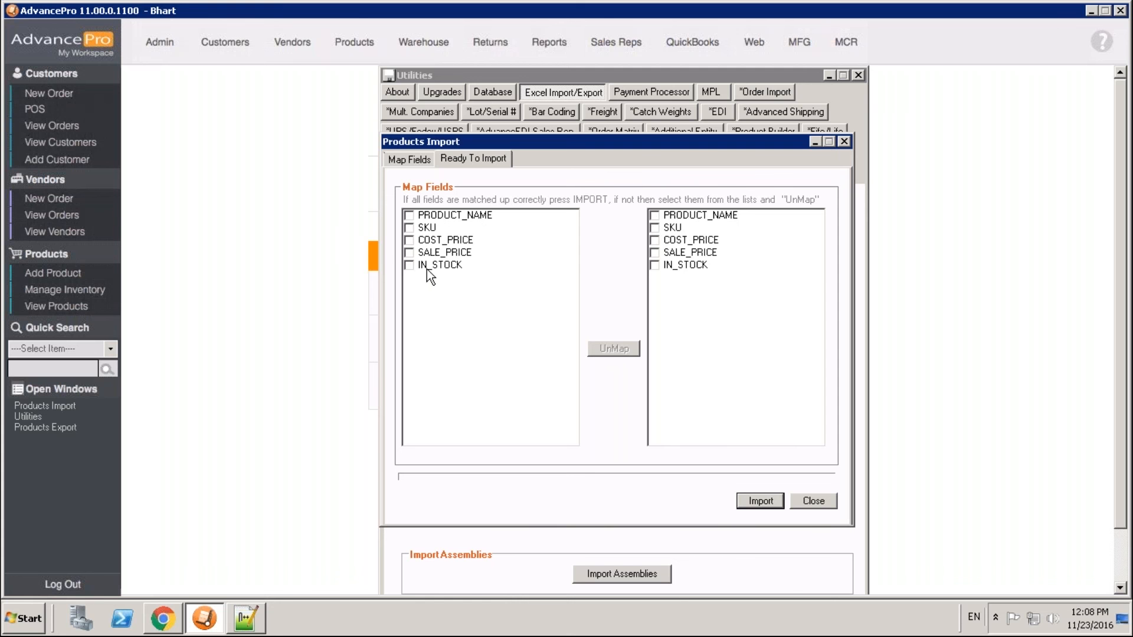
pyautogui.click(410, 264)
pyautogui.click(655, 265)
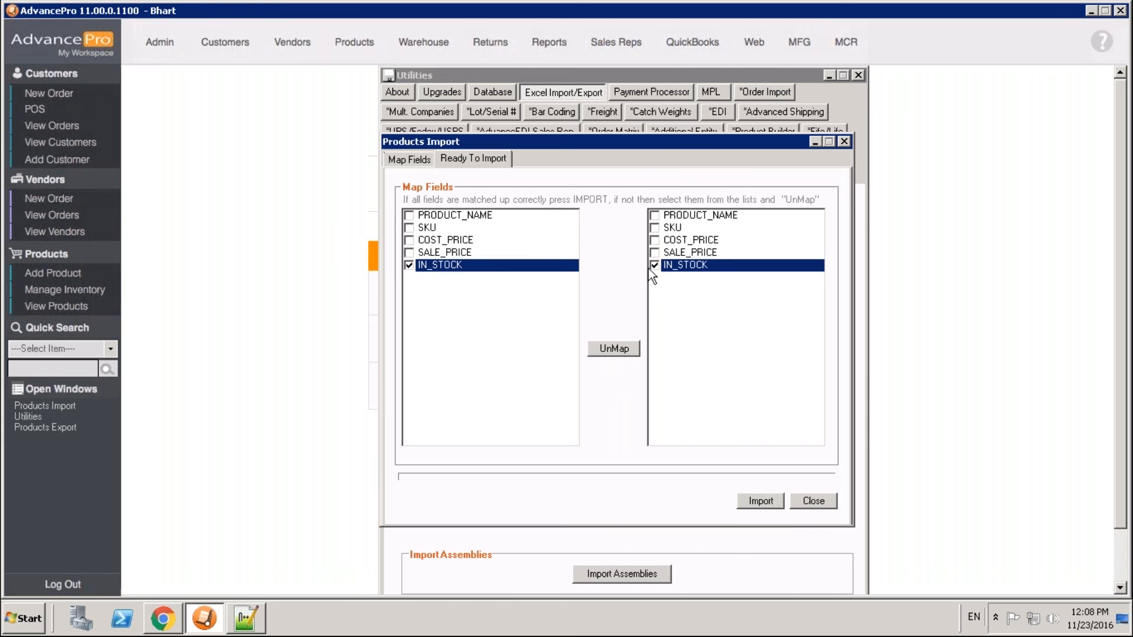
pyautogui.click(408, 265)
pyautogui.click(654, 265)
# Import the products with the mapped fields, agreeing to replace the details of products with the same SKU
pyautogui.click(748, 499)
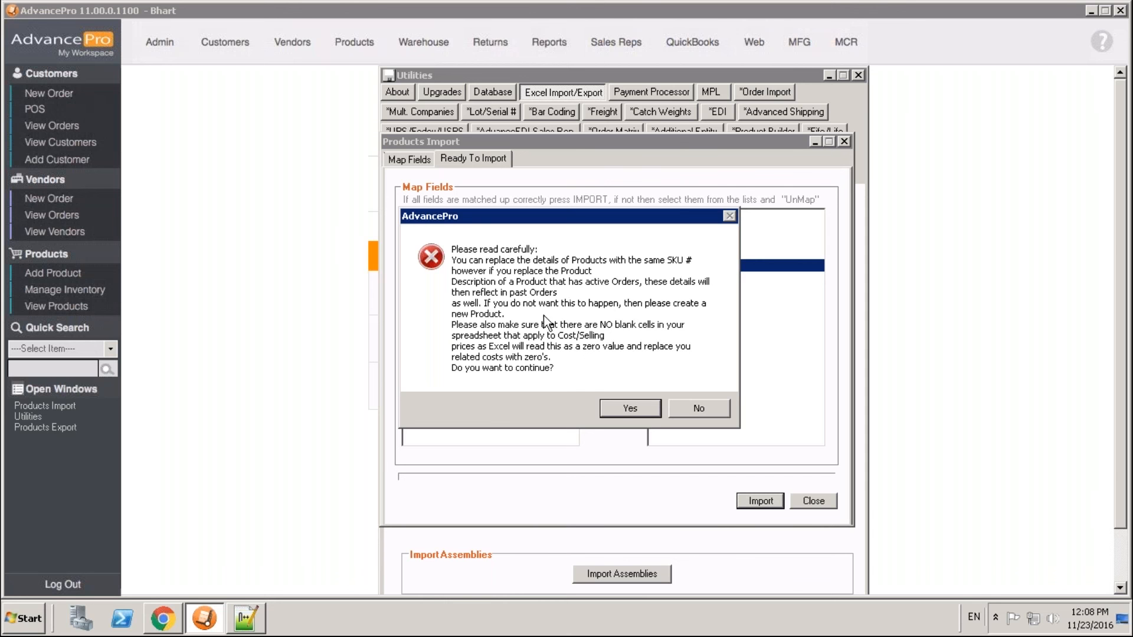
pyautogui.click(628, 408)
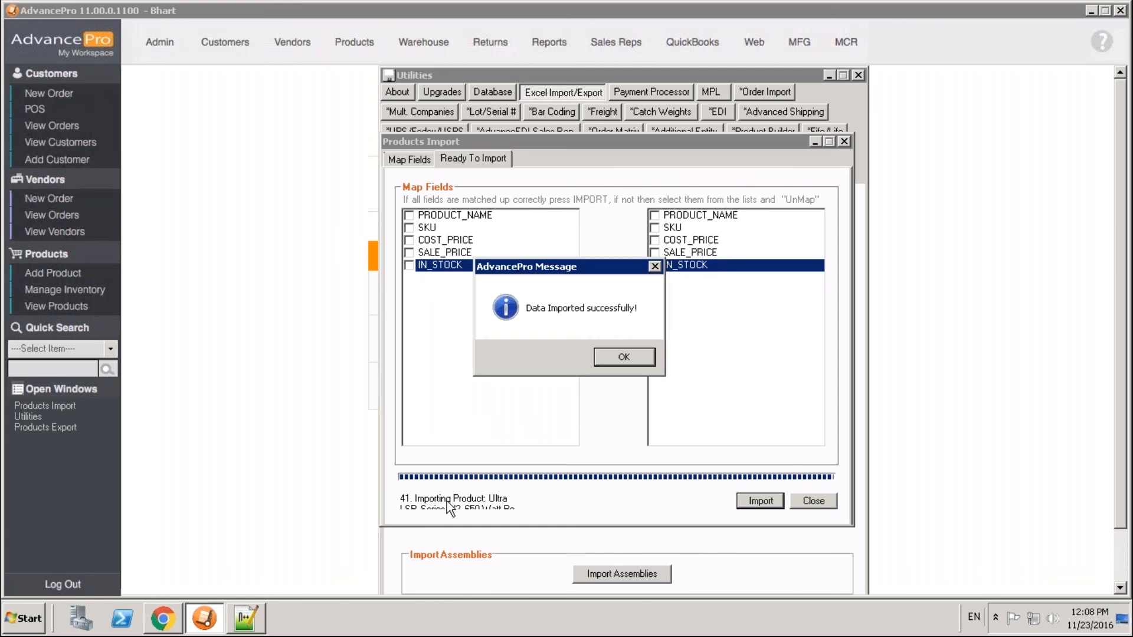
pyautogui.click(614, 360)
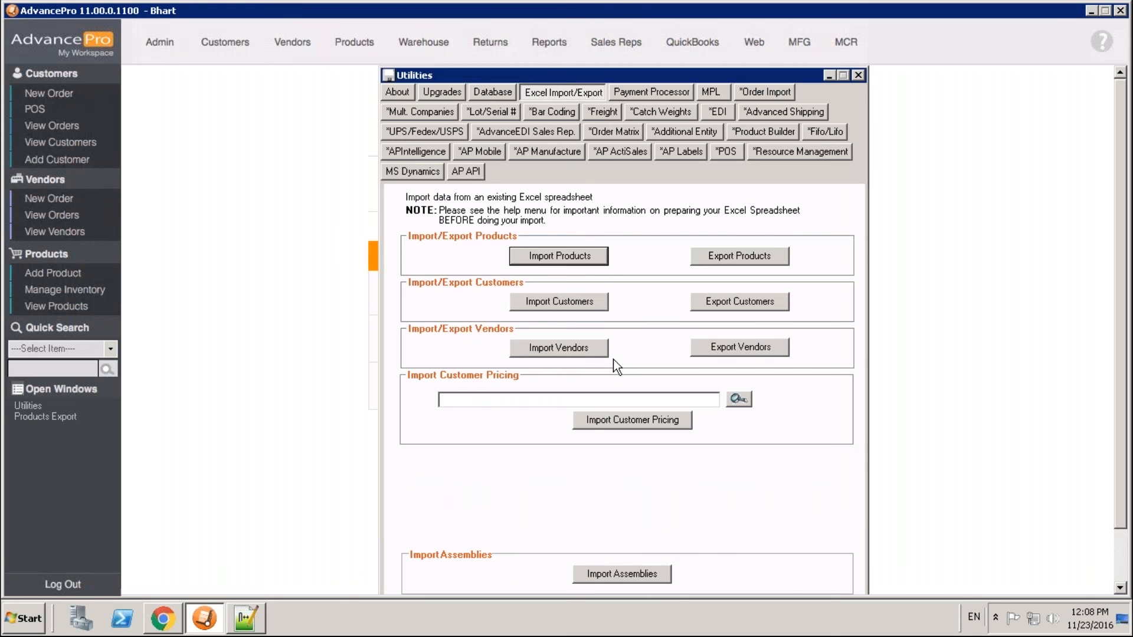